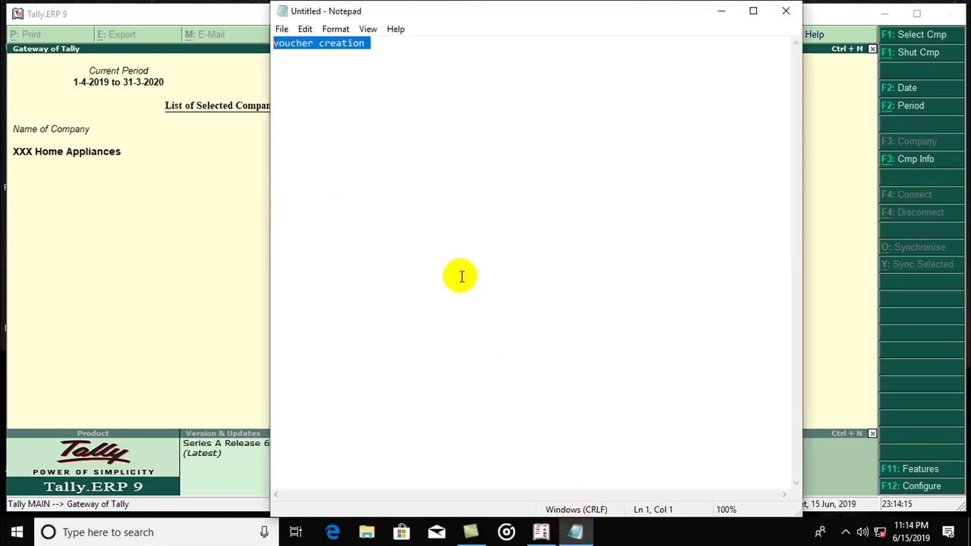
- Move the 'voucher creation' Notepad note lower down to uncover the Tally window
click(396, 41)
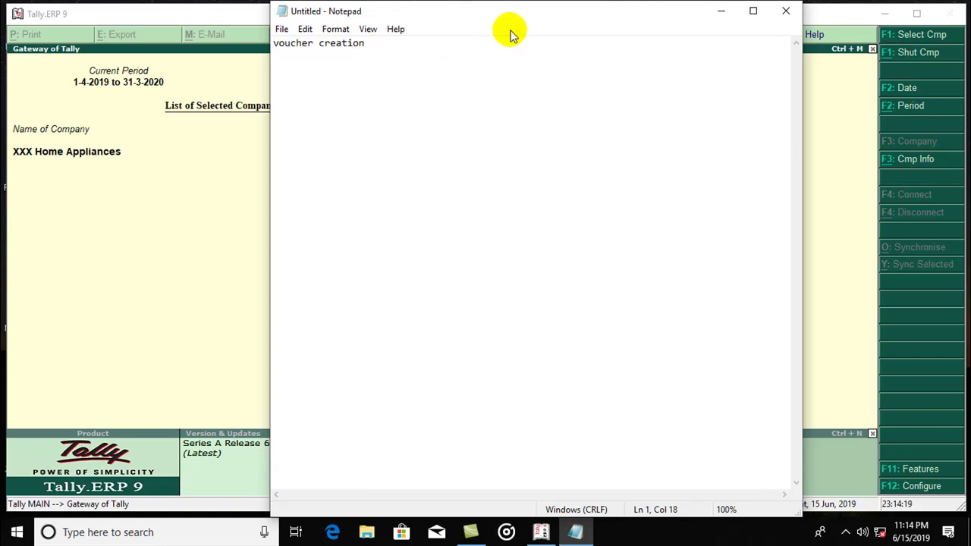
drag(527, 17, 481, 174)
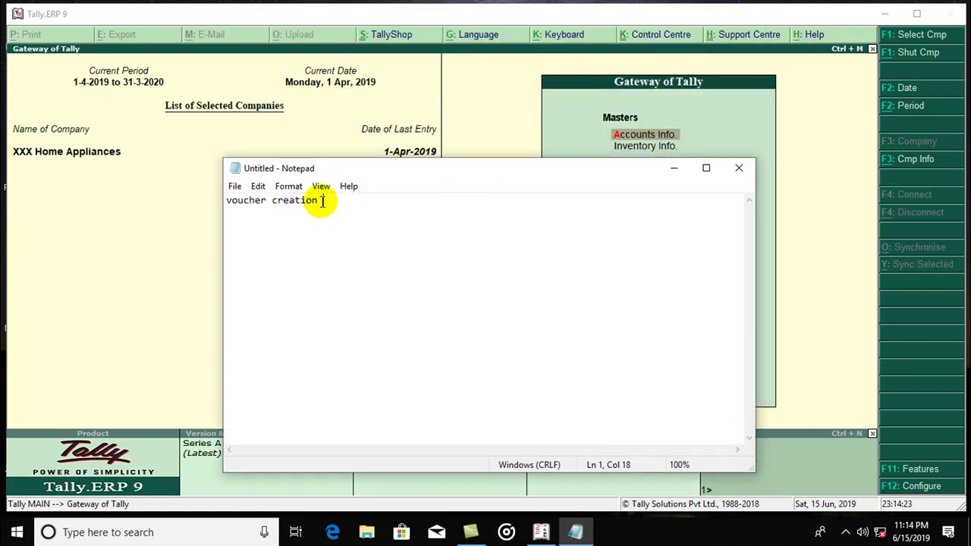
- Bring Tally forward, look over Accounts Info > Voucher Types, then back out to the Gateway
click(488, 119)
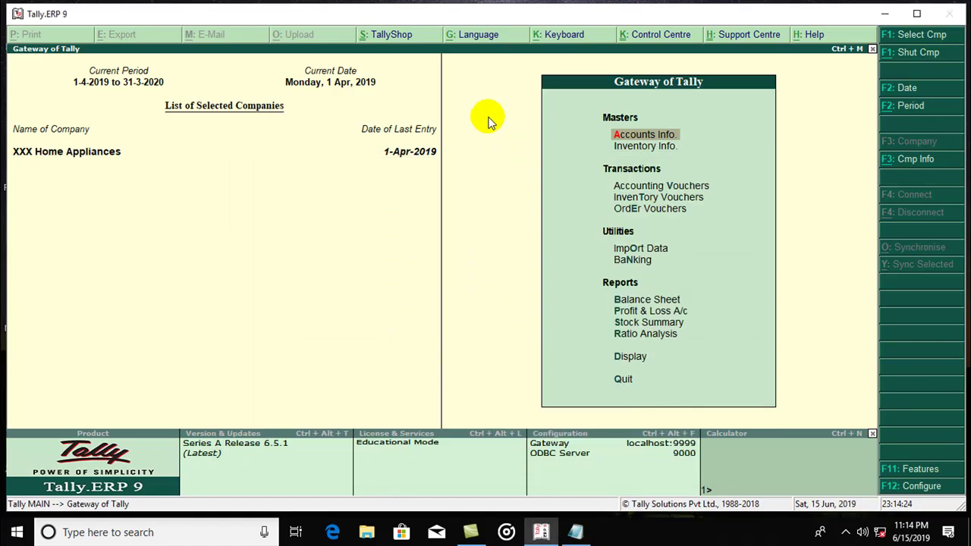
click(668, 144)
key(Down)
key(Down)
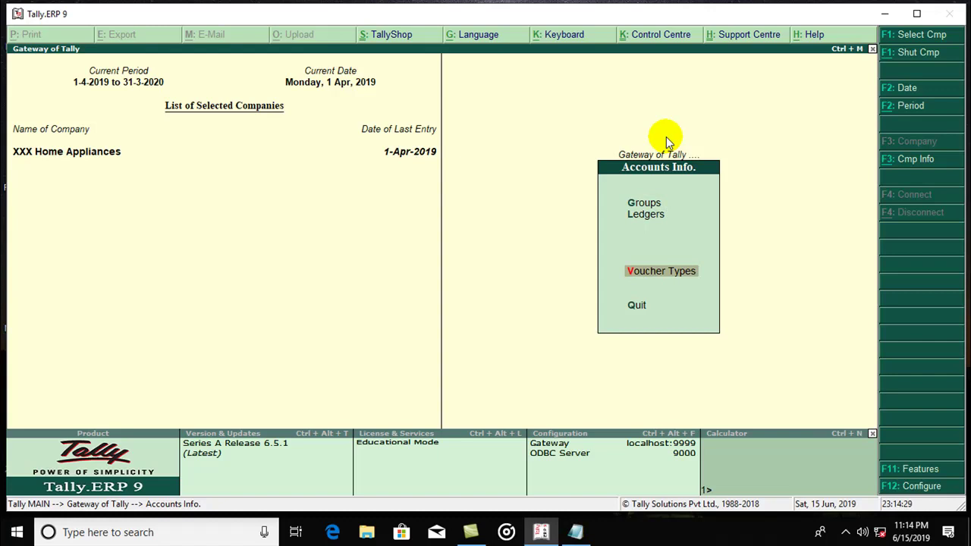
key(Return)
key(Down)
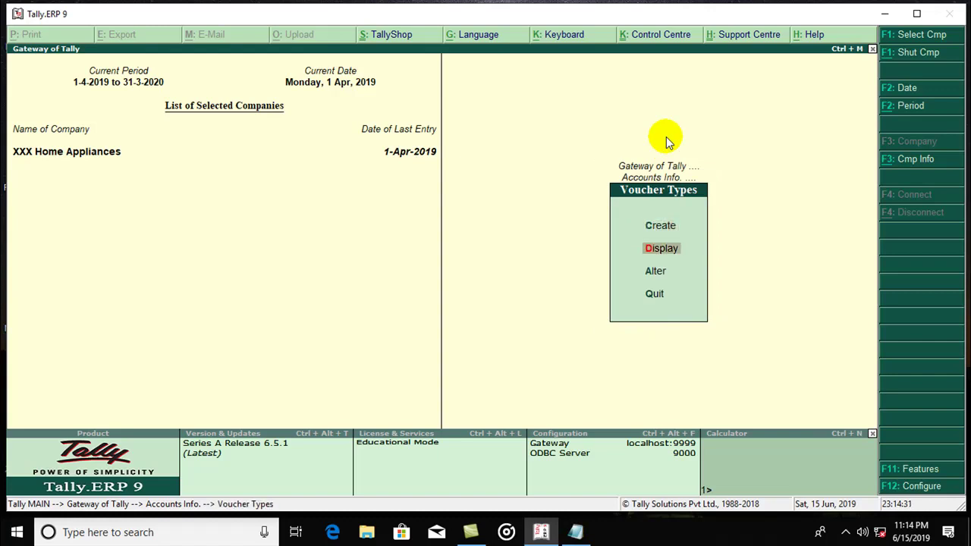
key(Up)
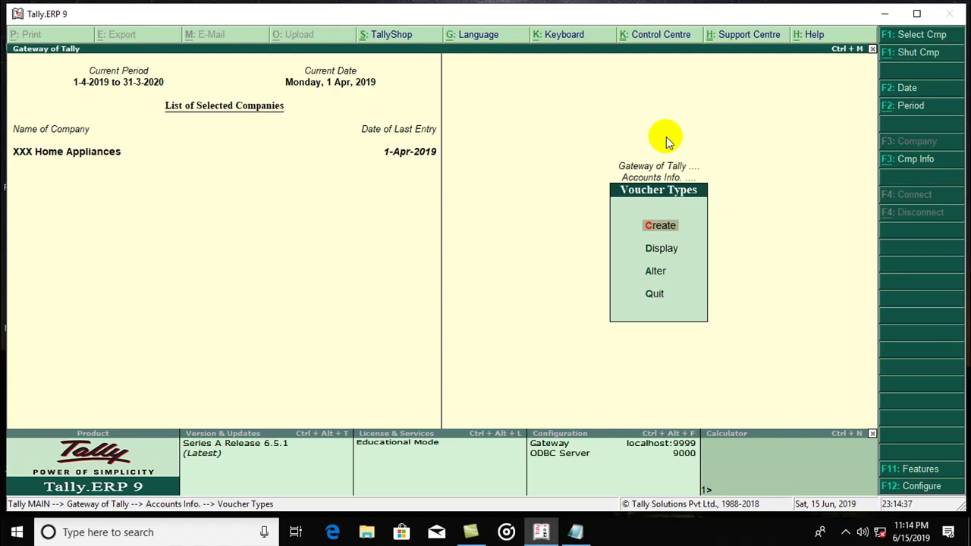
key(Escape)
key(Escape)
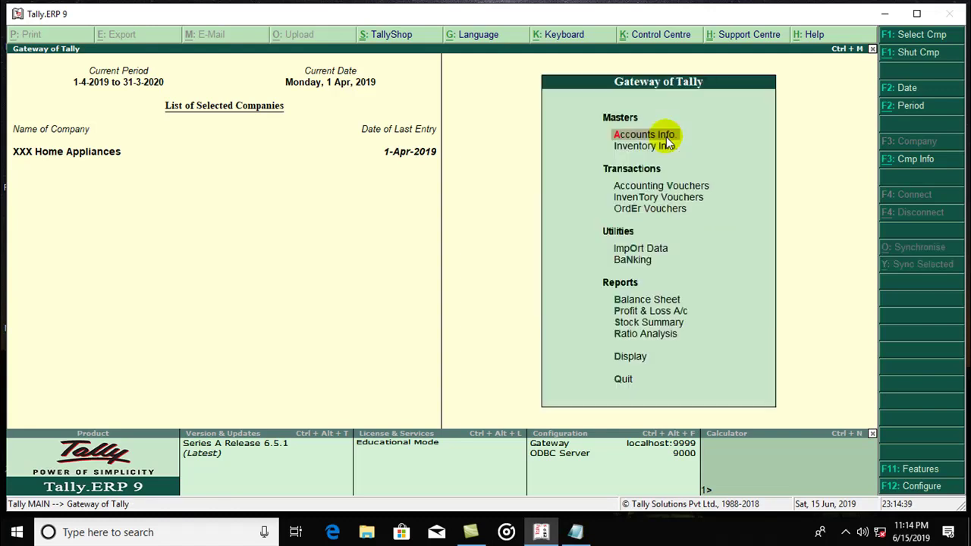
key(Down)
key(Down)
- Open Accounting Vouchers and view the Payment, Receipt, Sales and Purchase entry screens
key(Return)
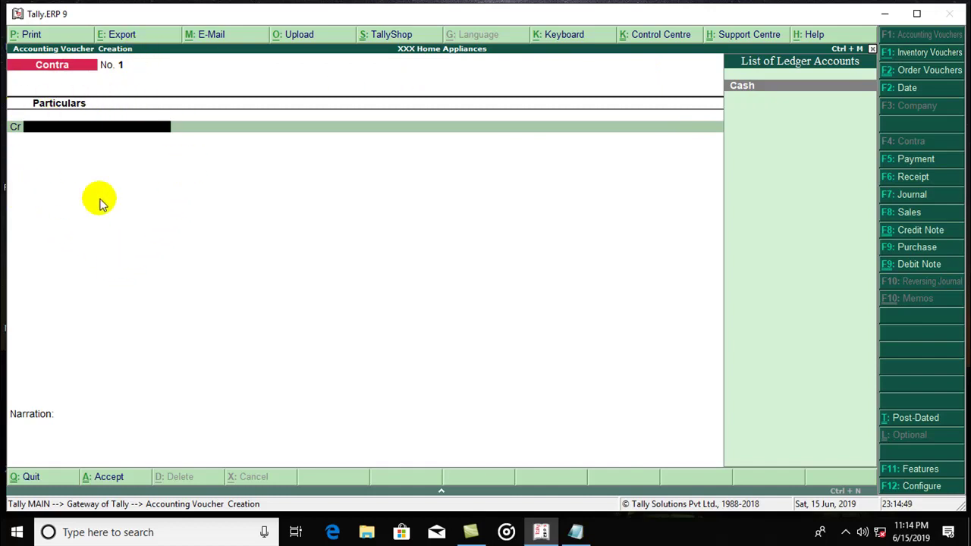
click(903, 159)
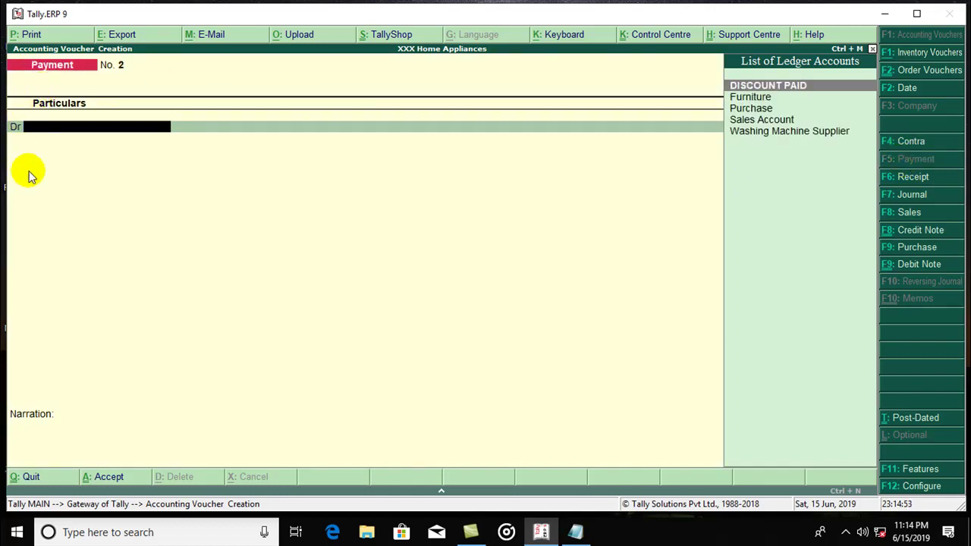
click(914, 179)
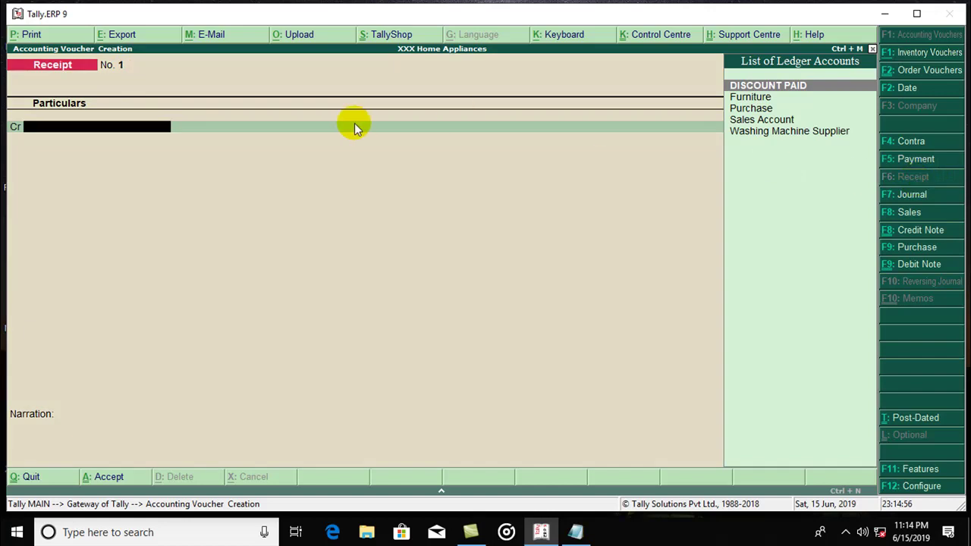
click(909, 212)
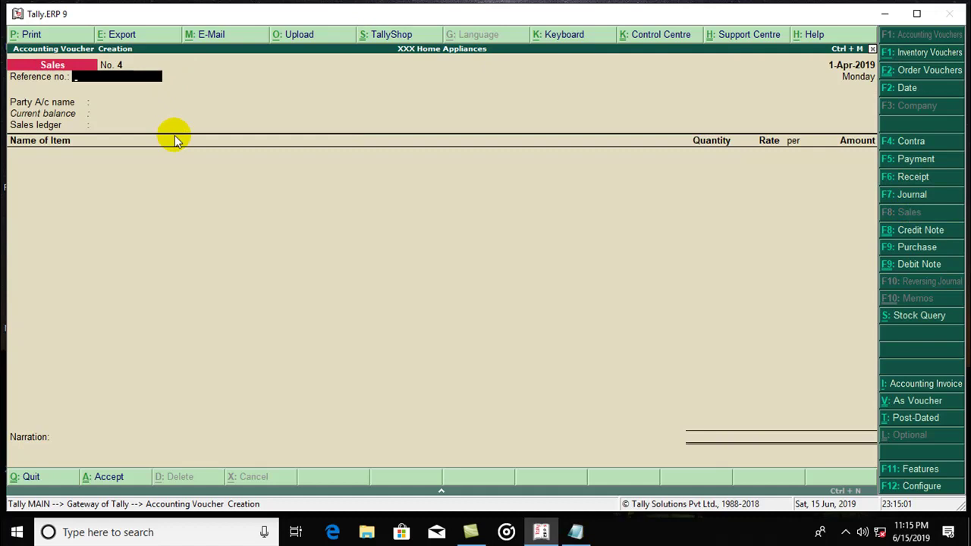
click(916, 247)
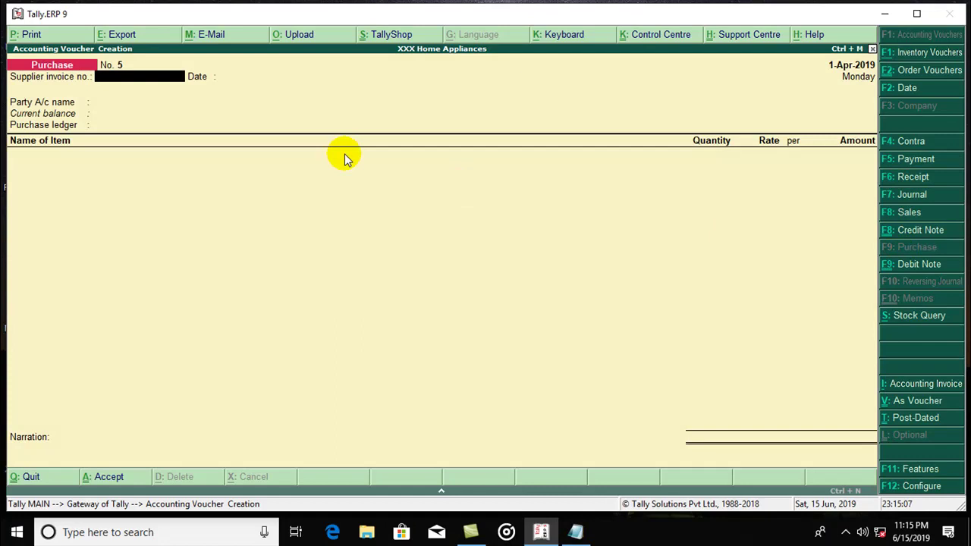
key(Escape)
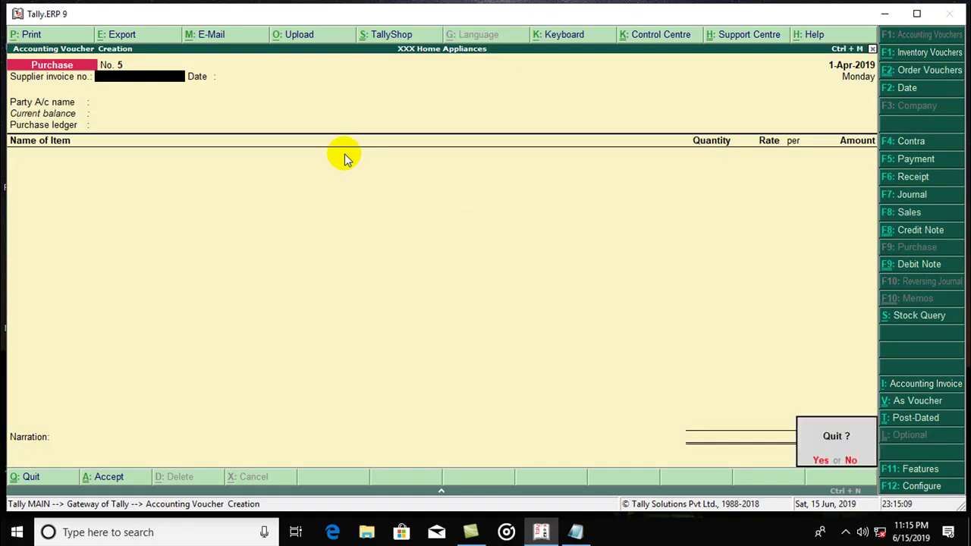
- Quit voucher entry and start creating a voucher type under Accounts Info > Voucher Types
key(Return)
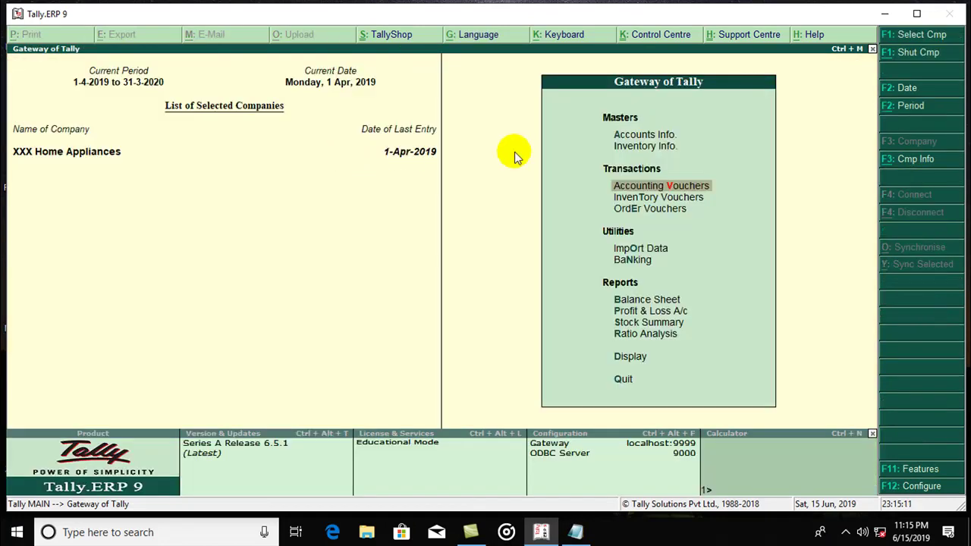
key(Up)
key(Up)
key(Return)
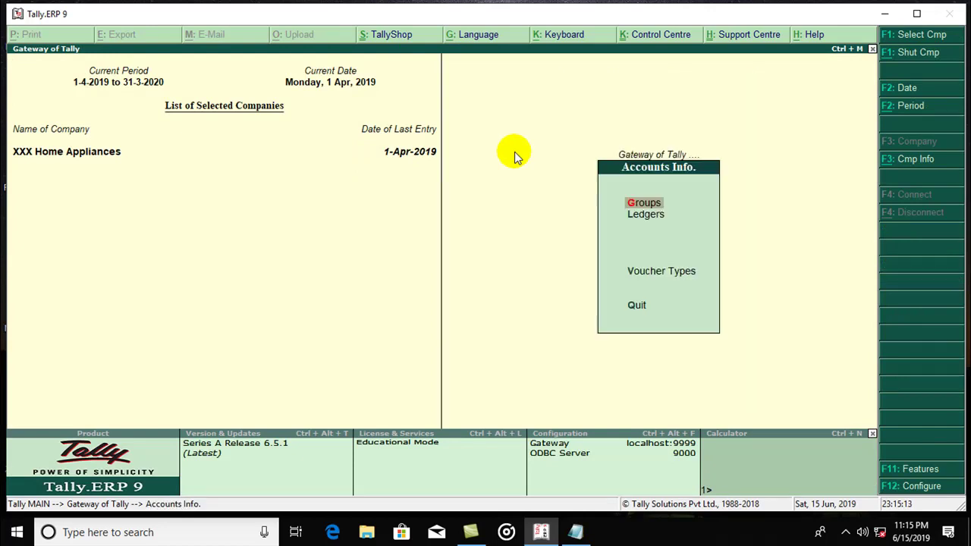
key(Down)
key(Down)
key(Return)
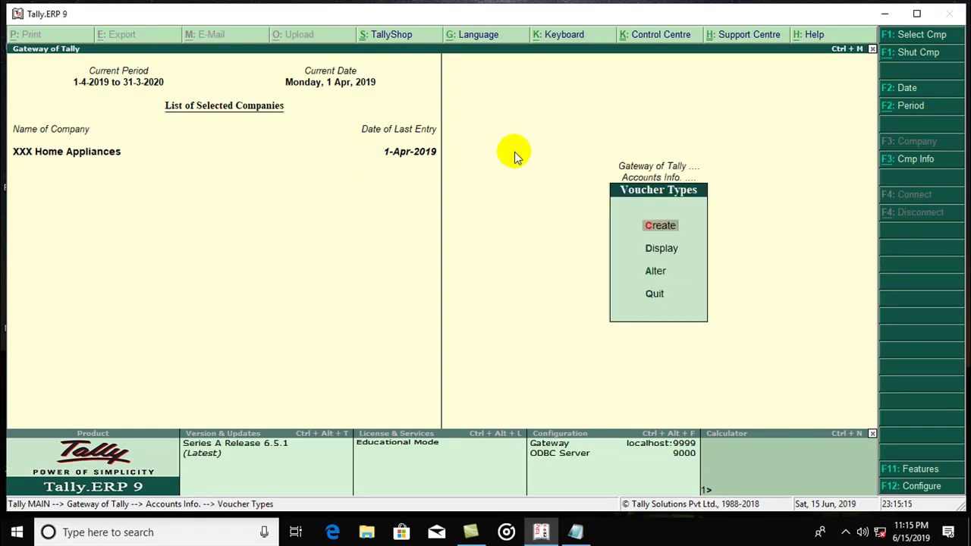
key(Return)
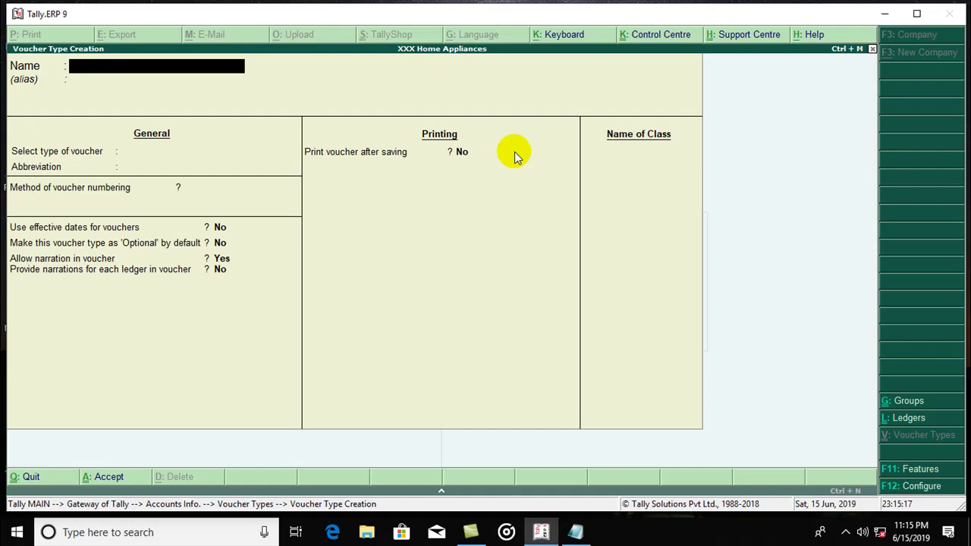
- Name the new voucher type 'Deposit' and base it on Contra
text(Dep)
text(osit)
key(Return)
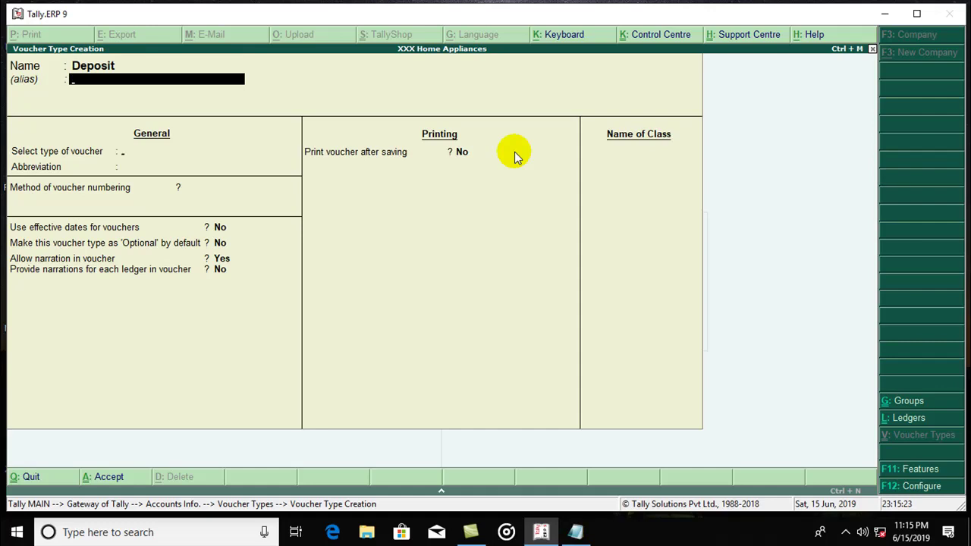
key(Return)
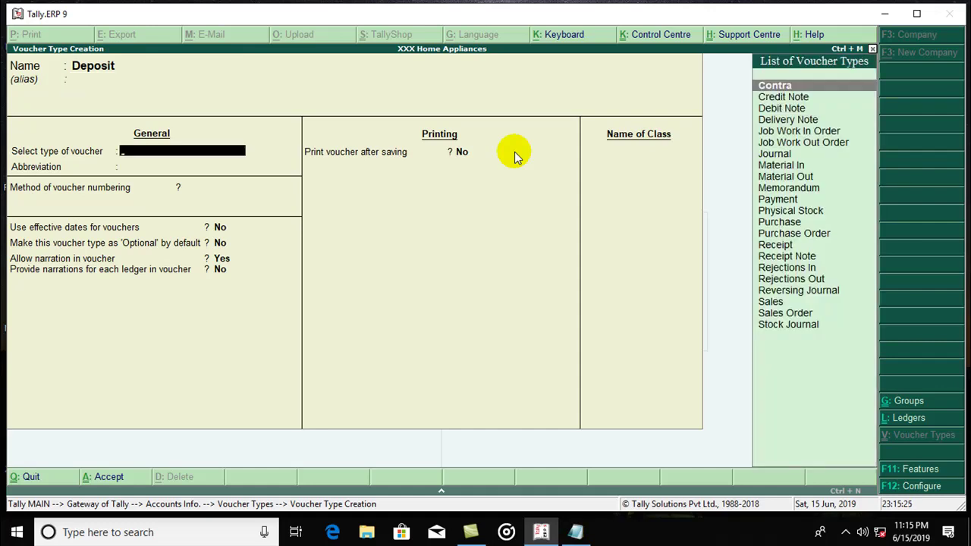
key(Down)
key(Up)
key(Down)
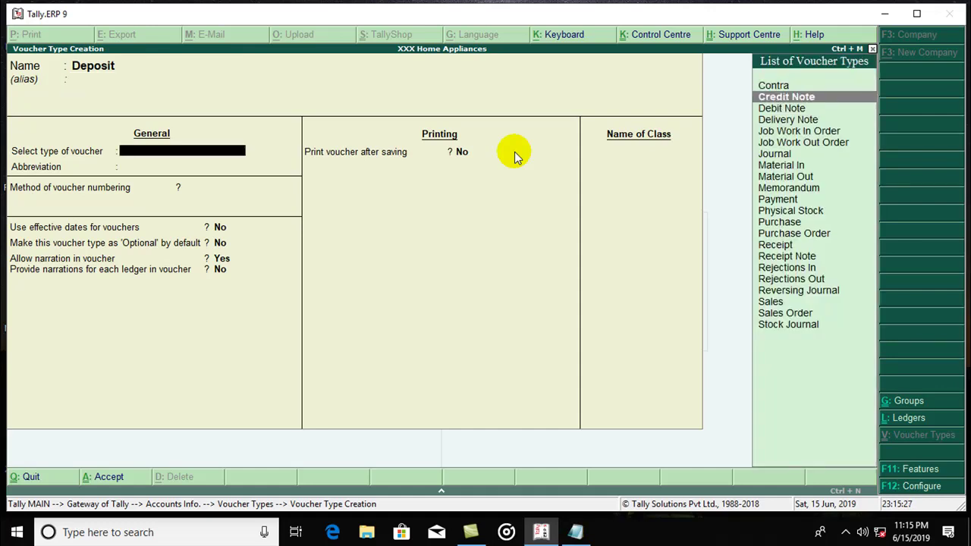
key(Up)
key(Return)
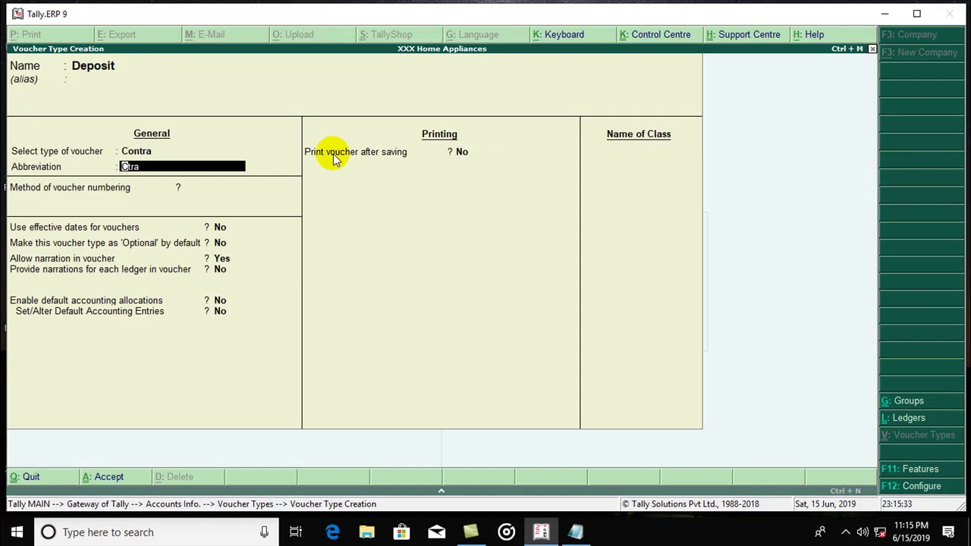
- Accept abbreviation Ctra and compare the numbering methods, returning to the Automatic options
key(Return)
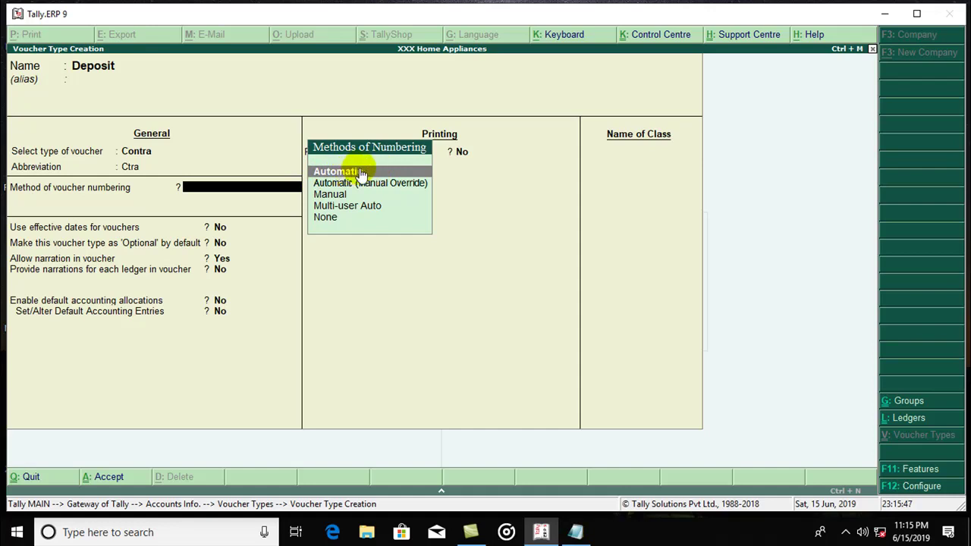
key(Down)
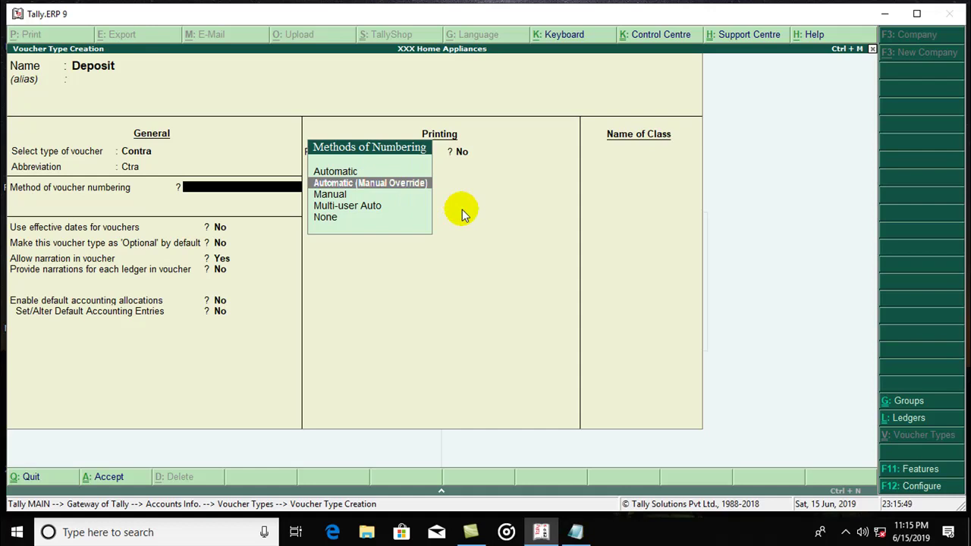
key(Up)
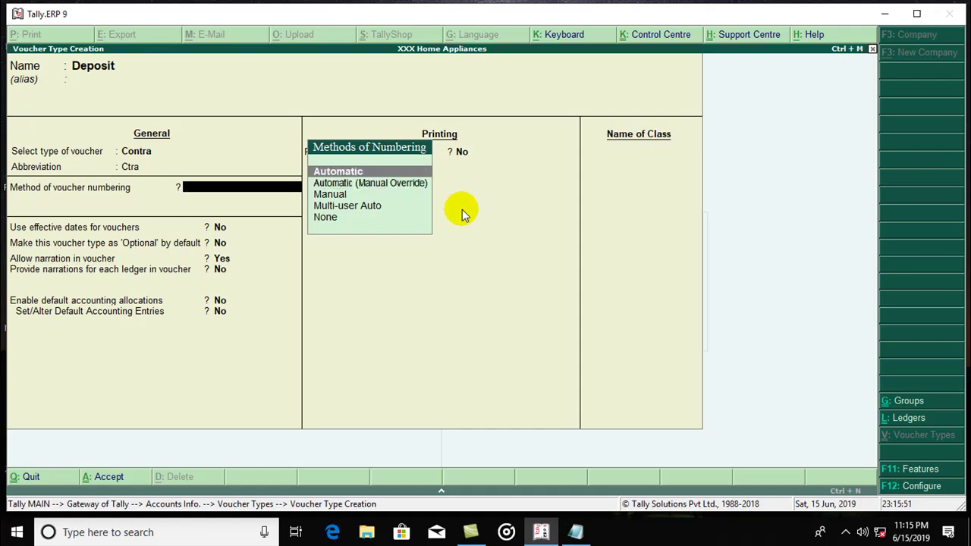
key(Down)
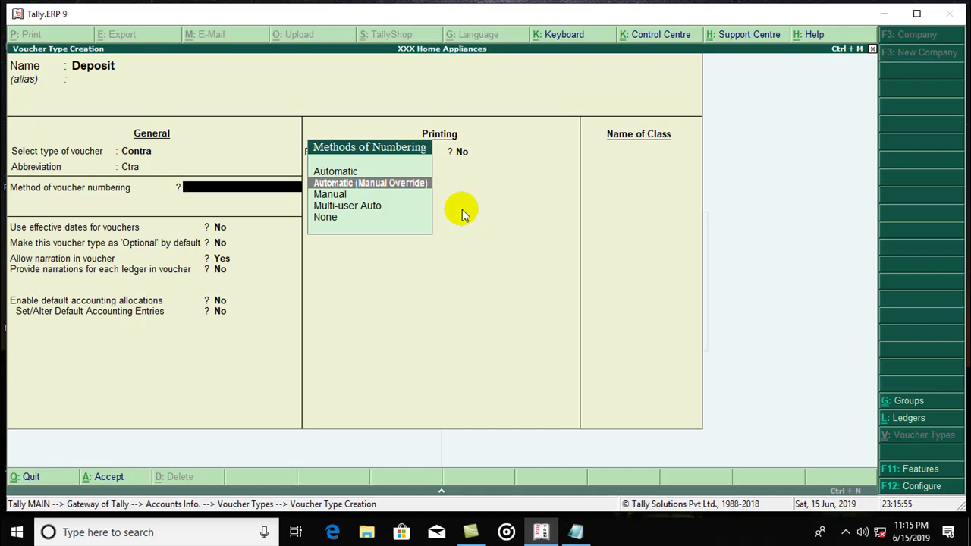
key(Up)
key(Down)
key(Down)
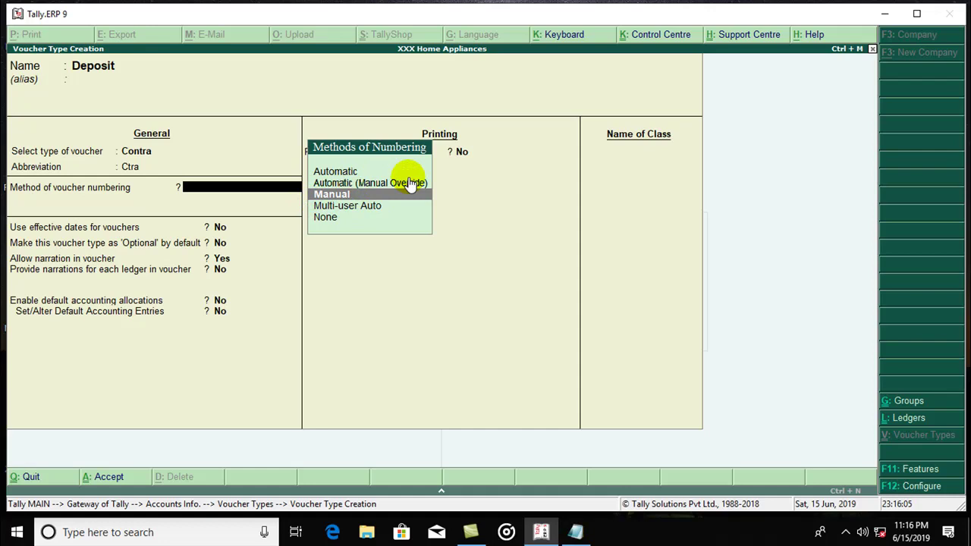
key(Down)
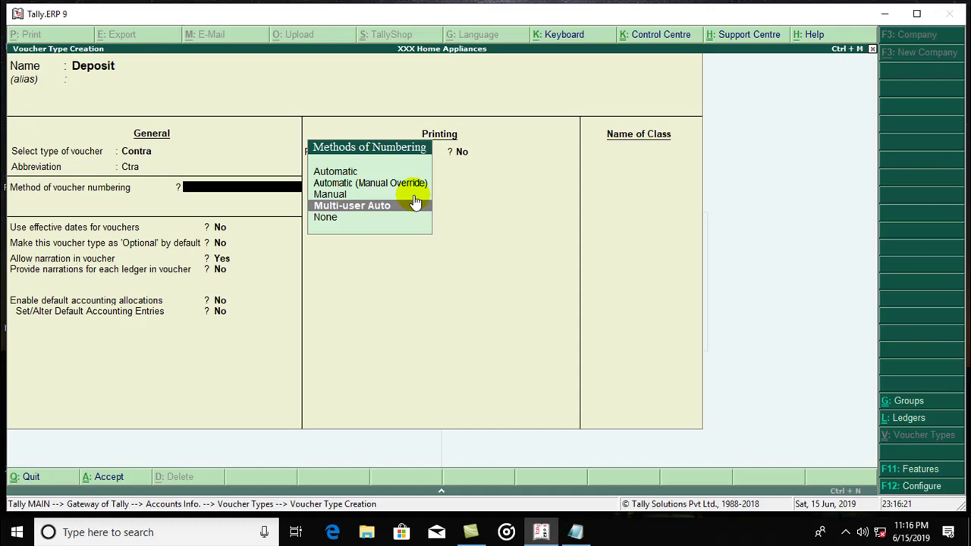
click(364, 217)
key(Up)
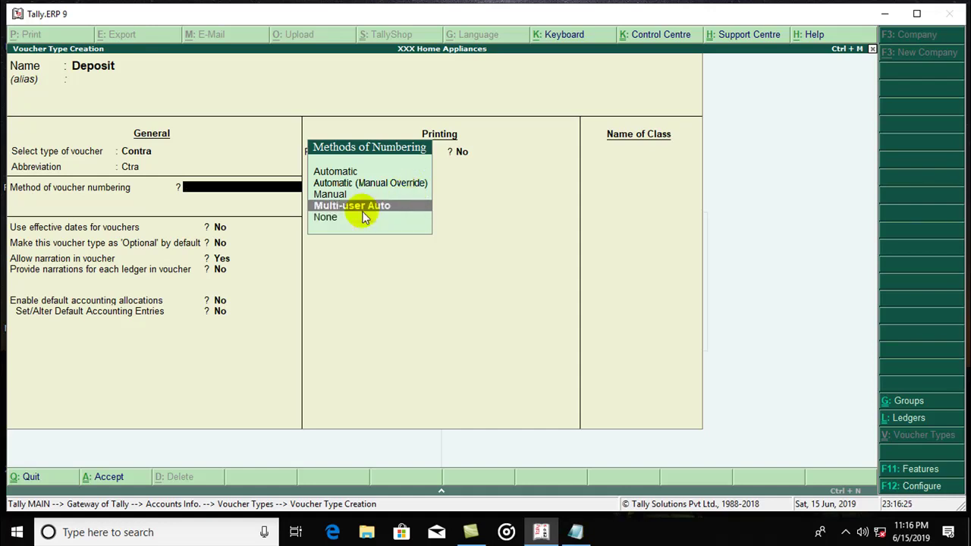
key(Up)
key(Up)
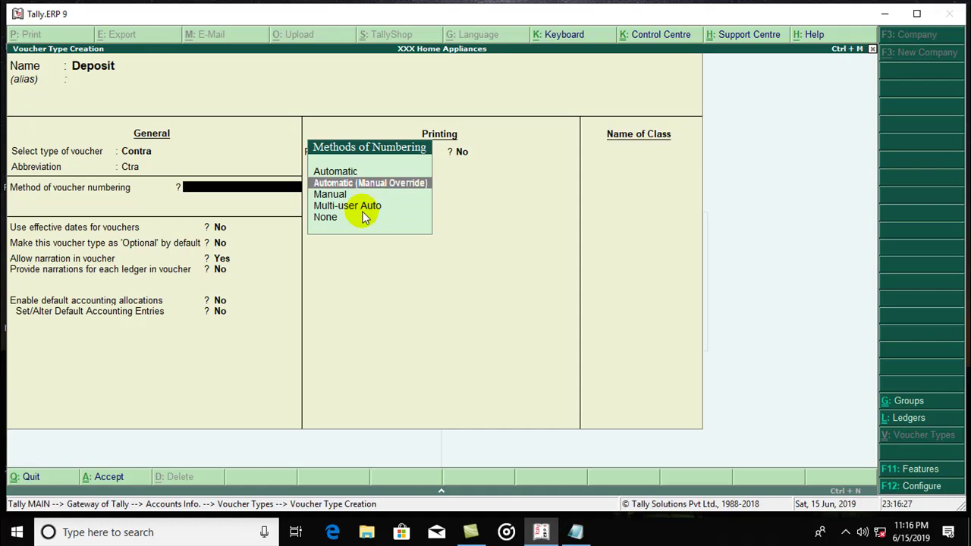
key(Up)
text(x)
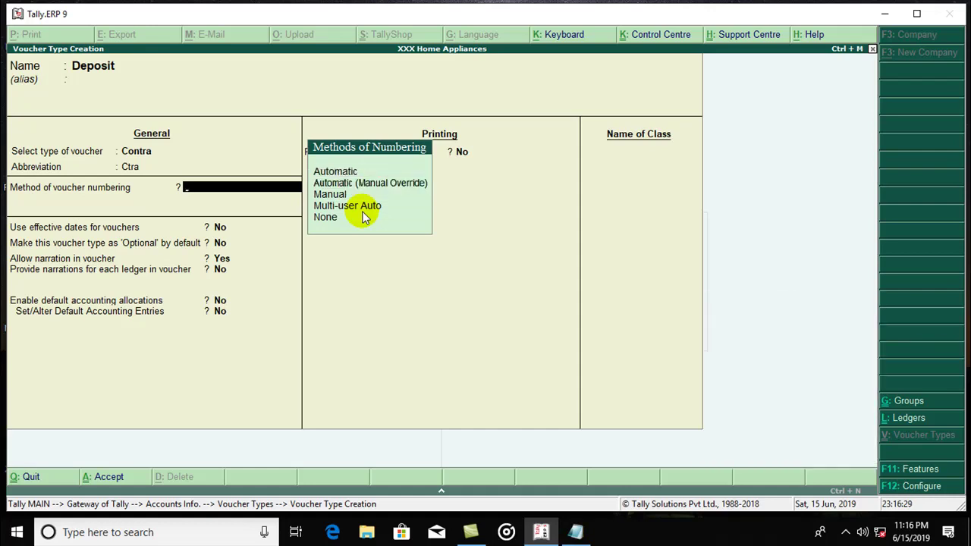
- Choose Automatic numbering with advanced configuration, starting at 1 with width 4
click(351, 170)
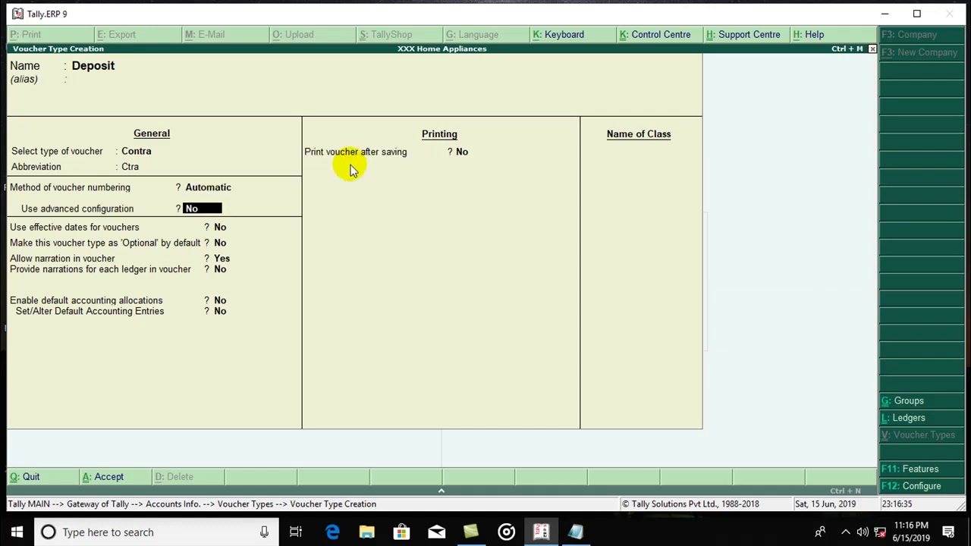
key(y)
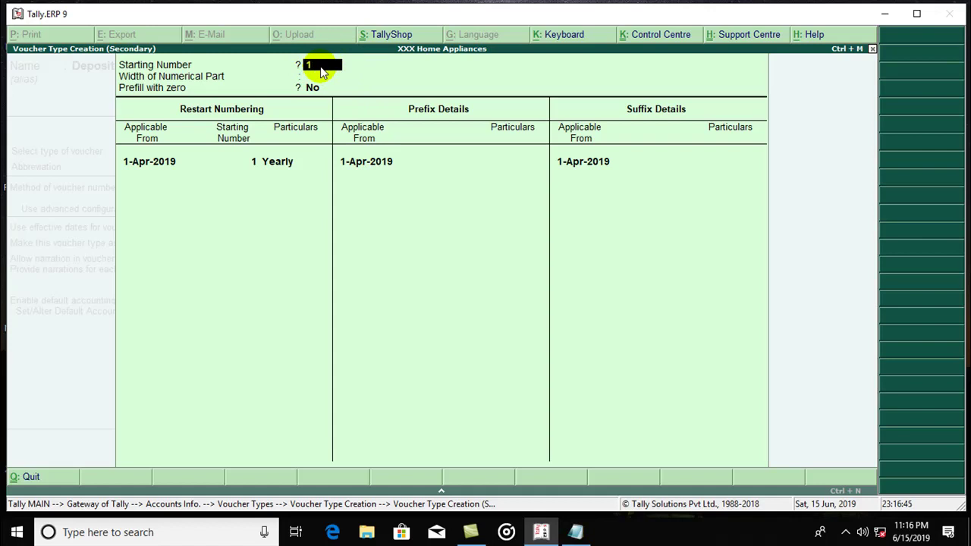
key(Return)
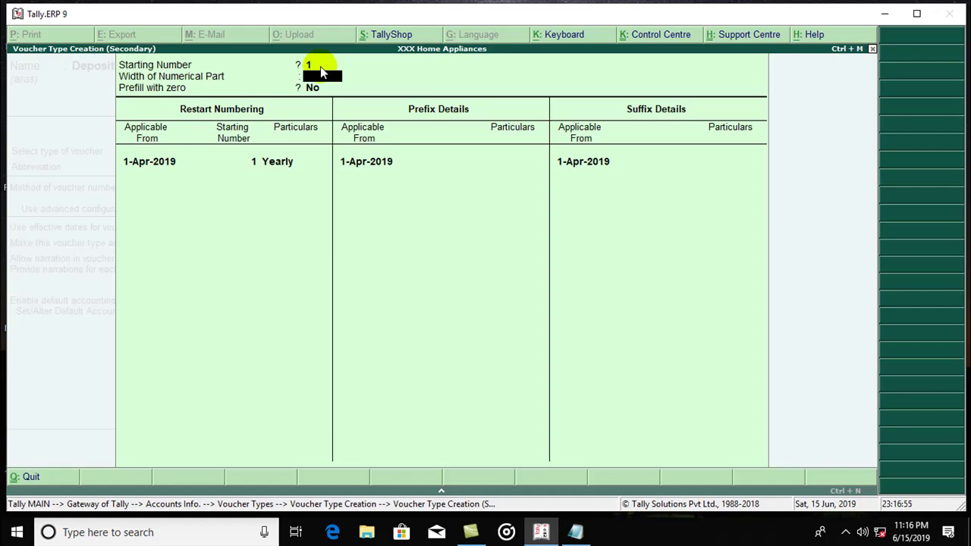
text(4)
key(Return)
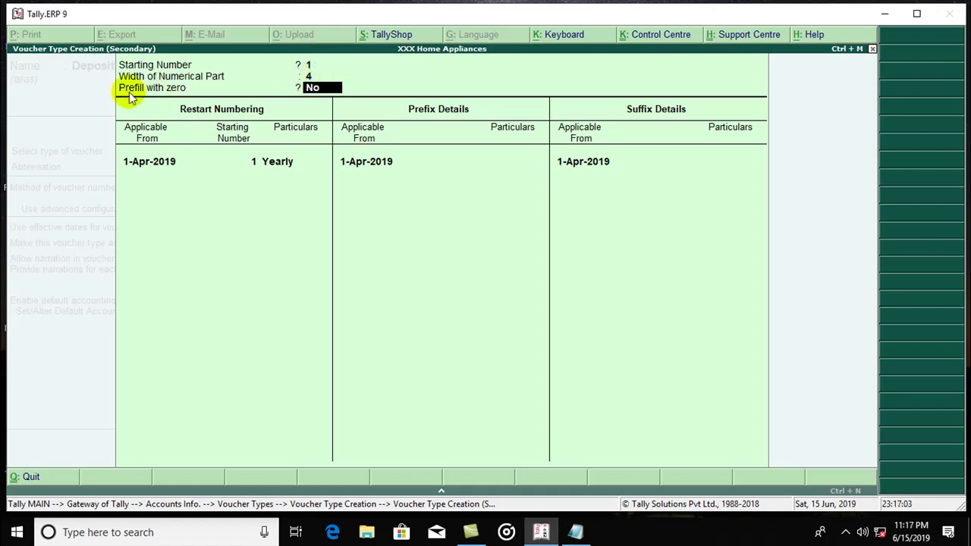
- Prefill numbers with zeros, keep yearly restart, and set the prefix to Con
text(y)
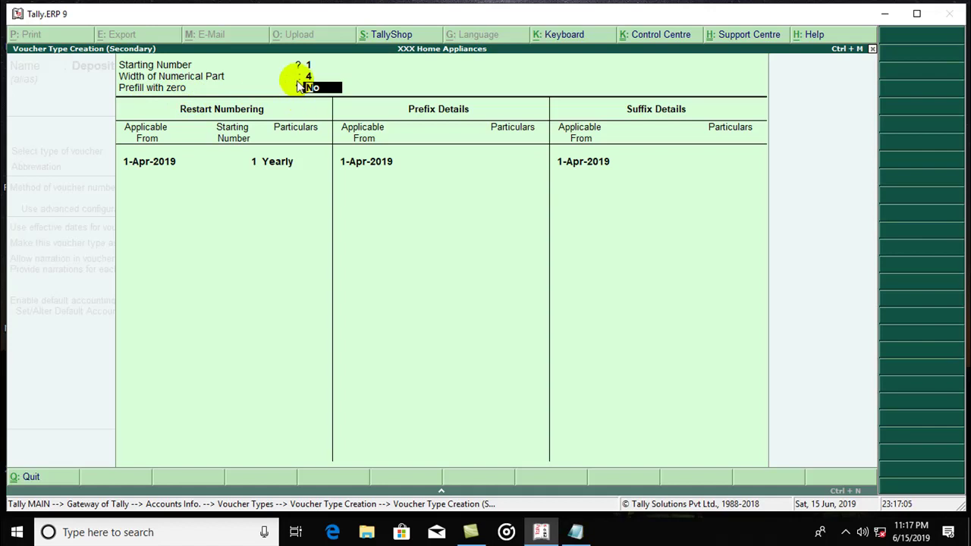
text(e)
key(Return)
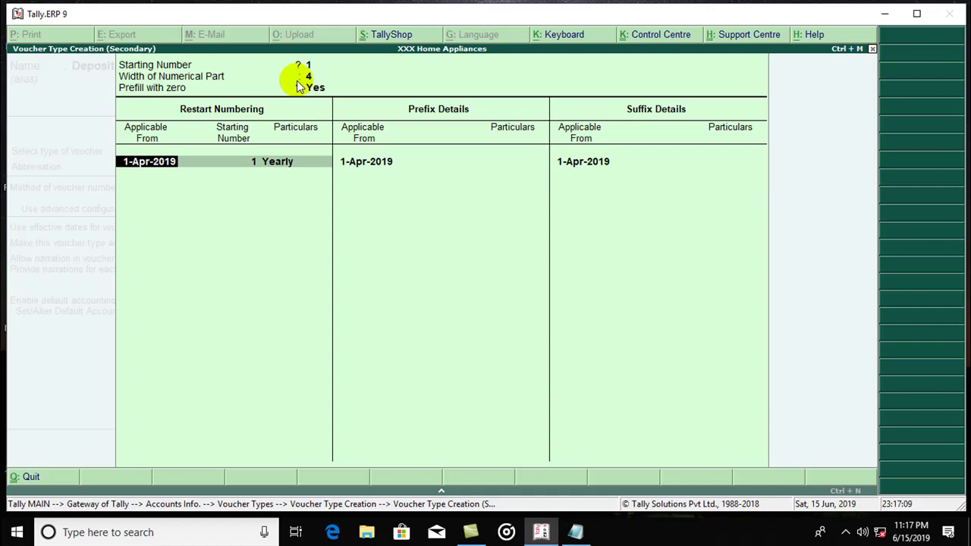
key(Return)
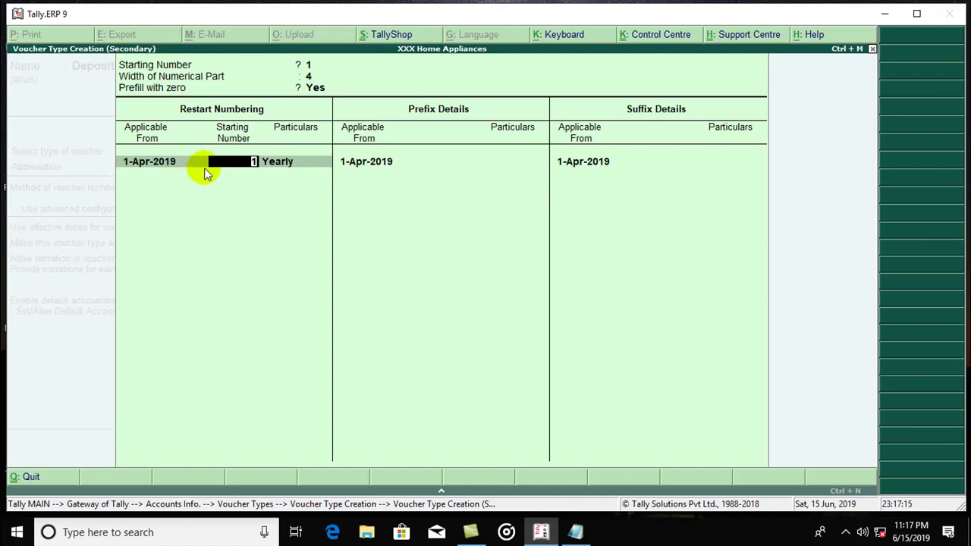
key(Return)
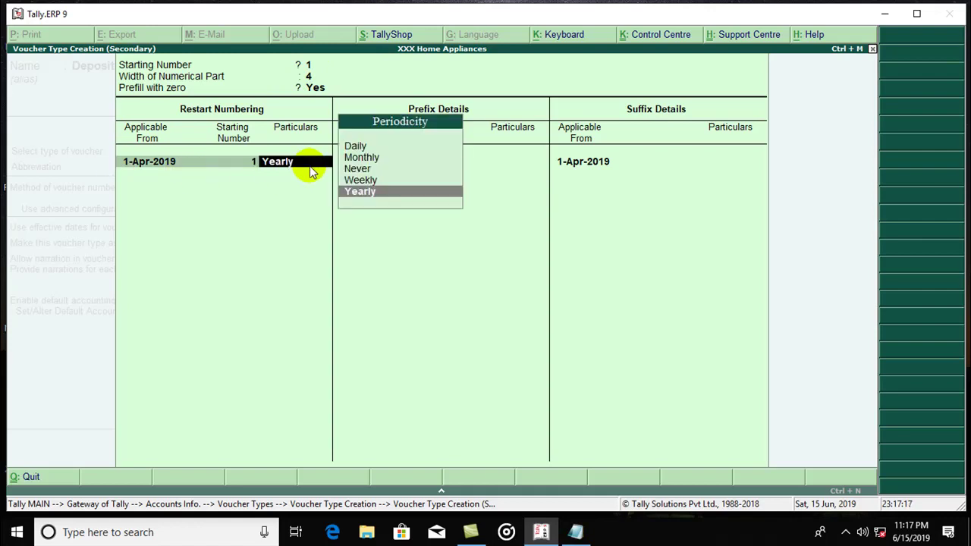
key(Return)
key(Return)
key(Return)
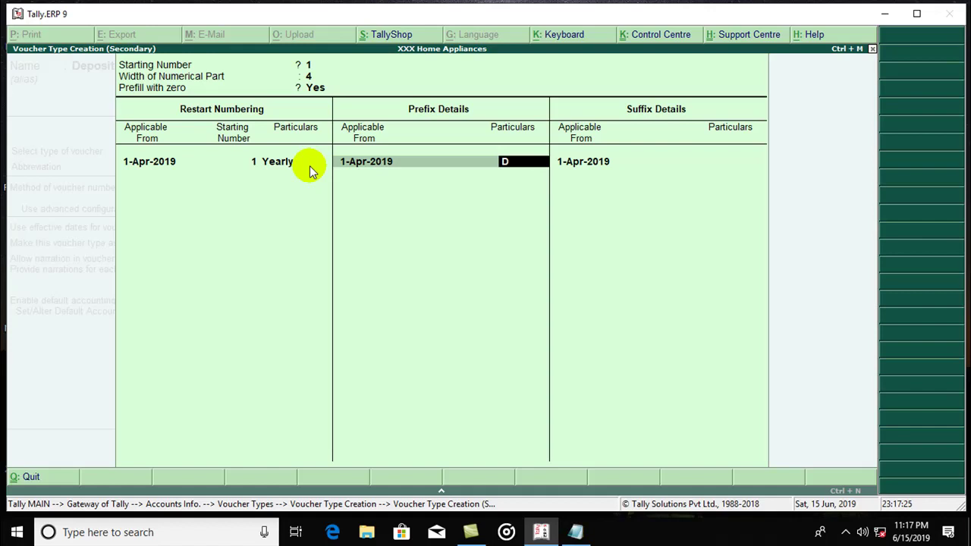
text(Con)
key(Return)
key(Return)
key(Return)
text(Dep.)
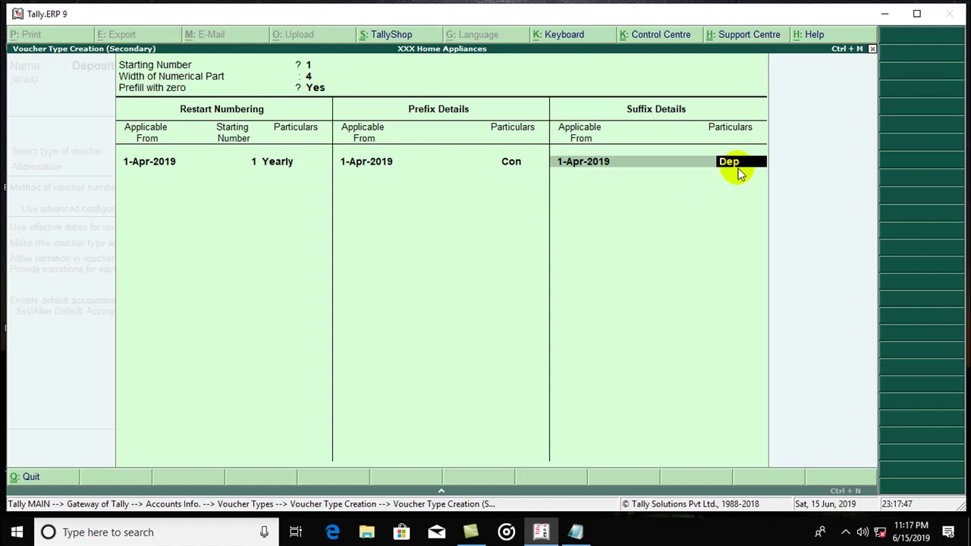
- Accept suffix Dep, keep effective dates and optional off, and allow narration
key(Return)
key(Return)
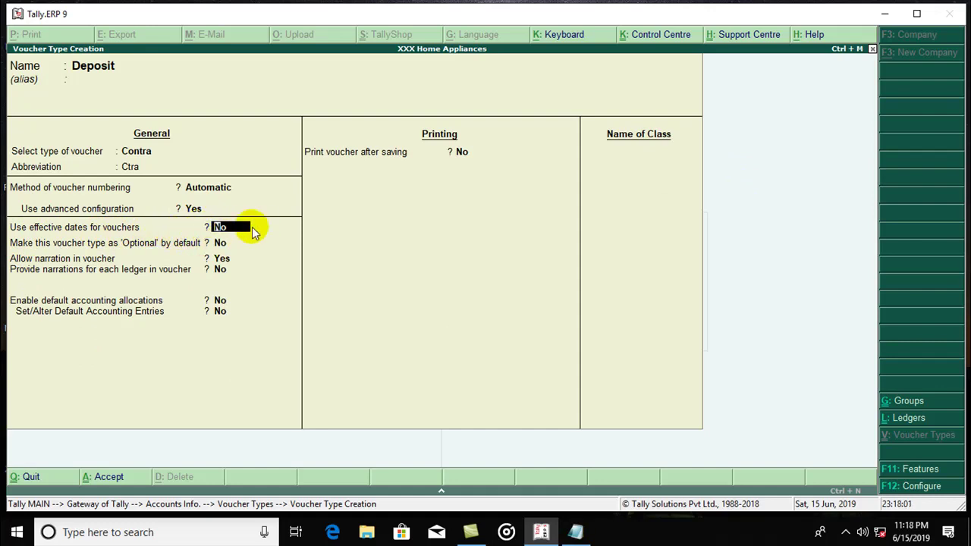
key(Return)
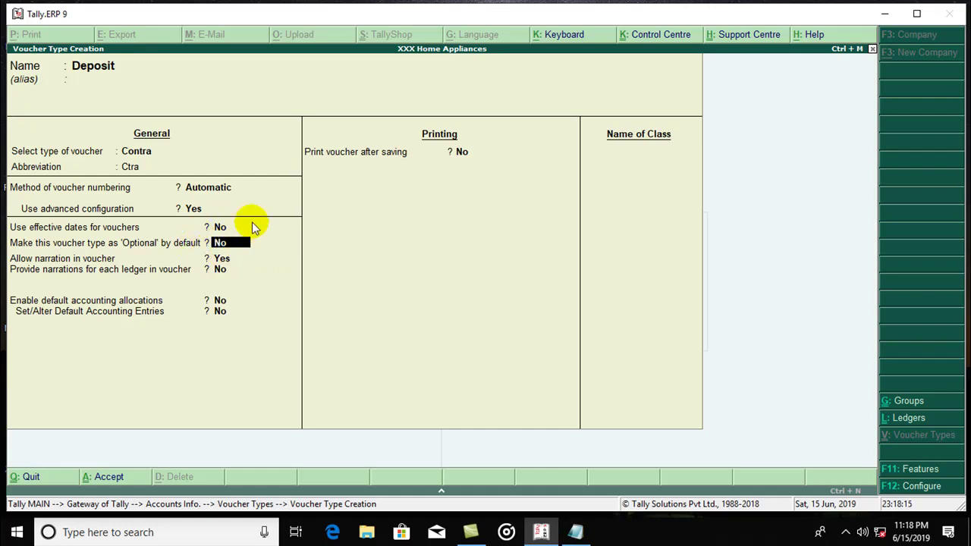
key(Return)
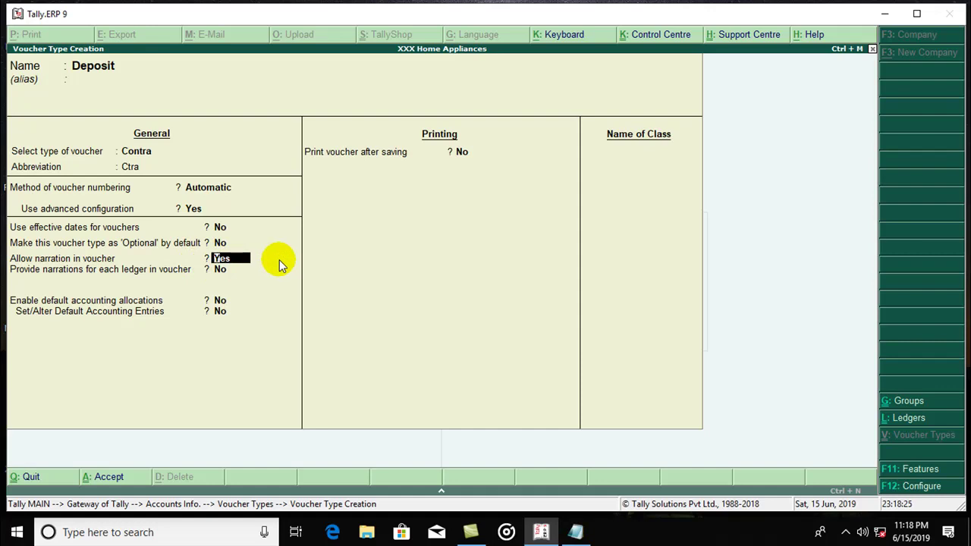
key(Return)
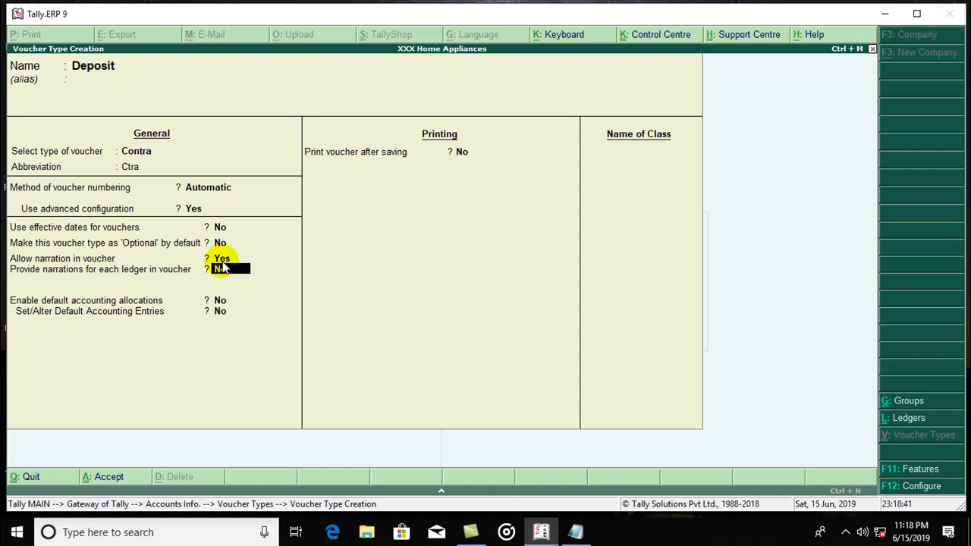
- Leave per-ledger narrations and default accounting allocations off for Deposit
key(Return)
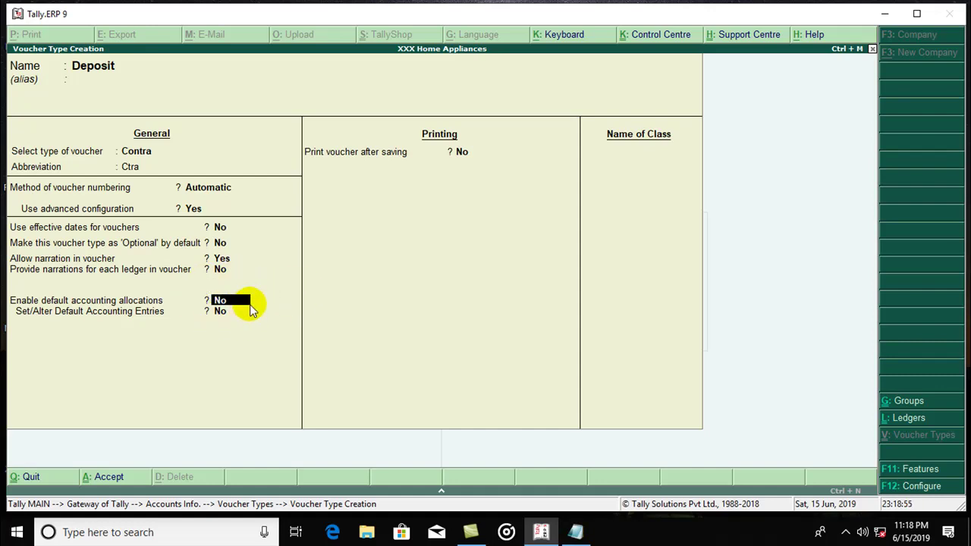
key(Return)
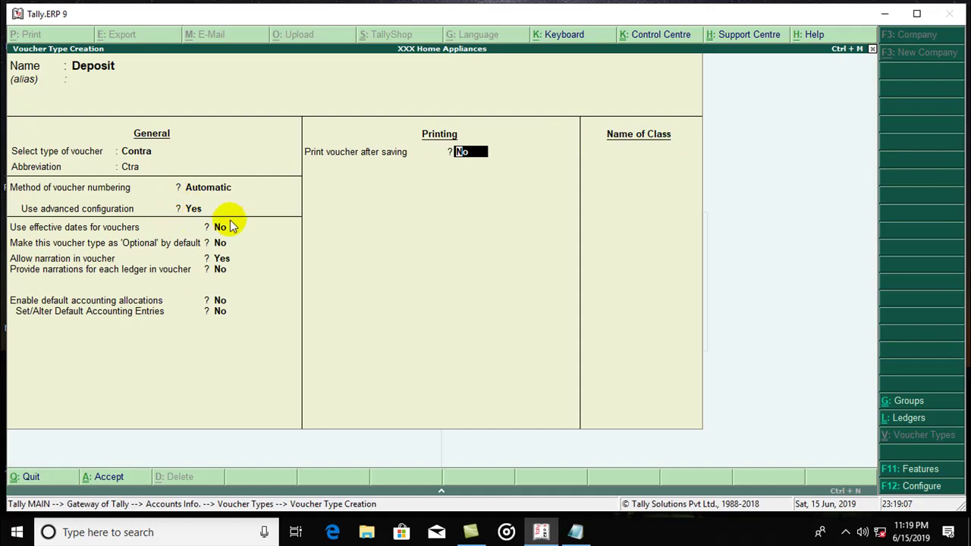
- Save the Deposit voucher type and leave the voucher types menu
key(Return)
key(Return)
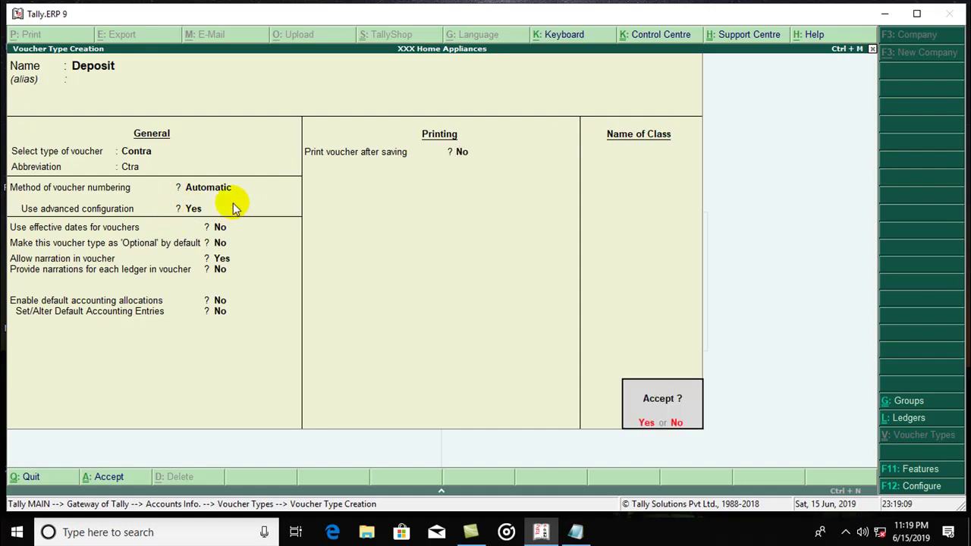
key(Return)
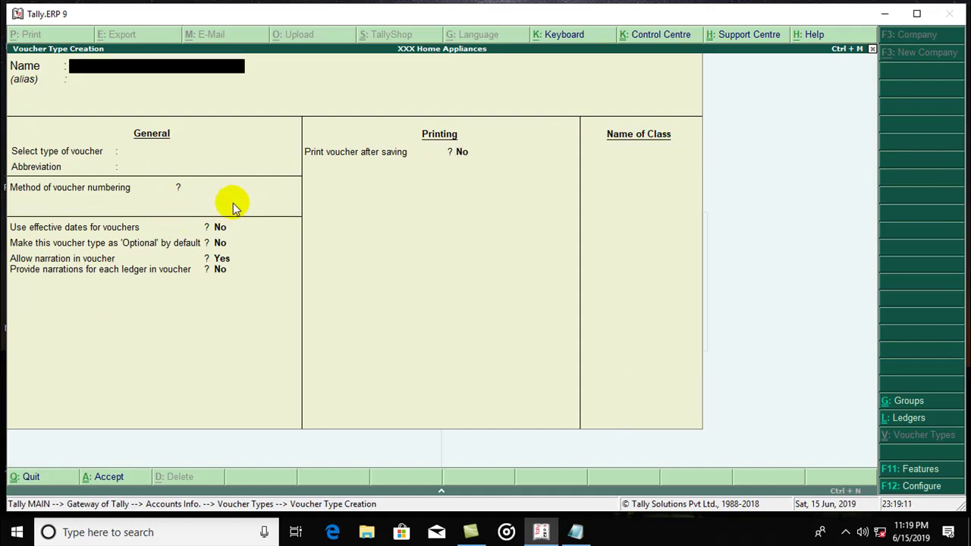
key(Escape)
key(Return)
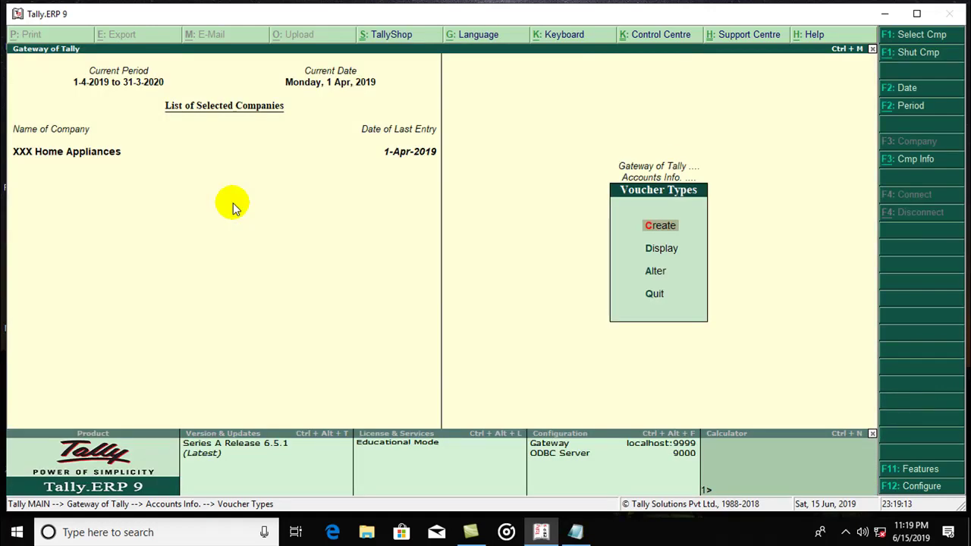
key(Escape)
key(Escape)
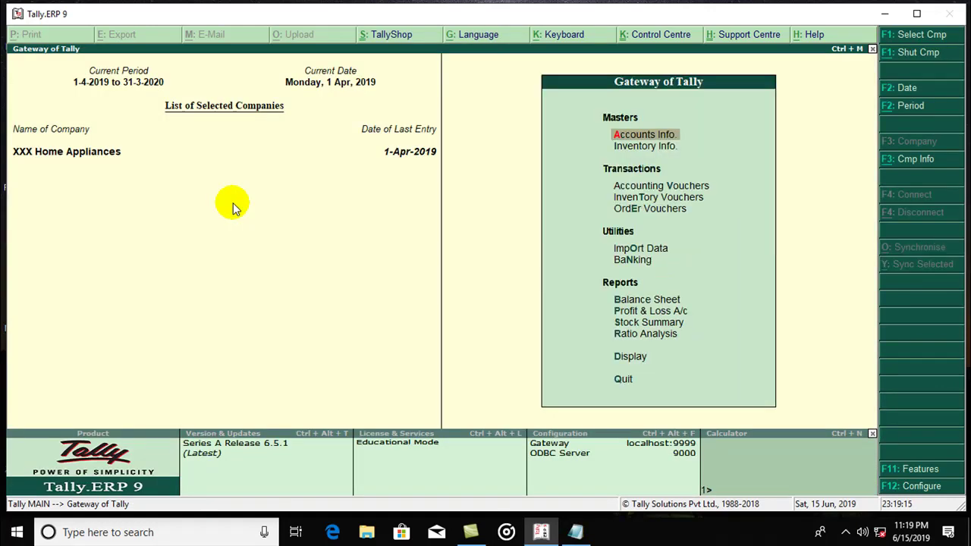
- Start a Deposit contra voucher crediting the Cash ledger 10,000
key(Down)
key(Down)
key(Return)
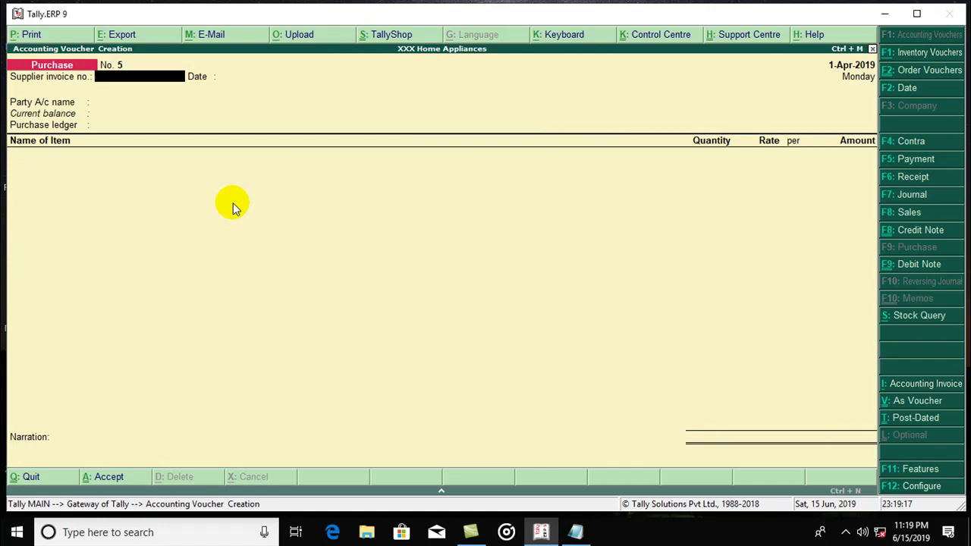
click(913, 142)
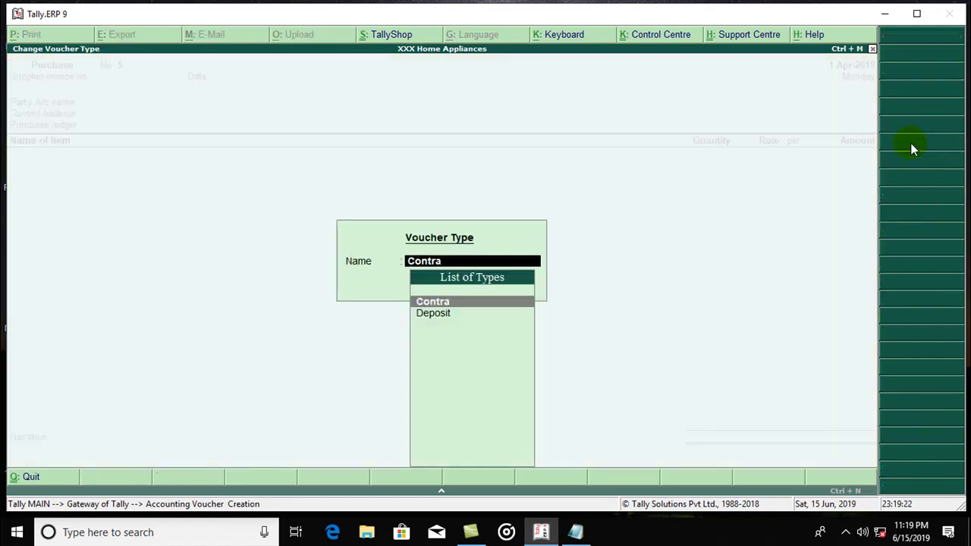
key(Down)
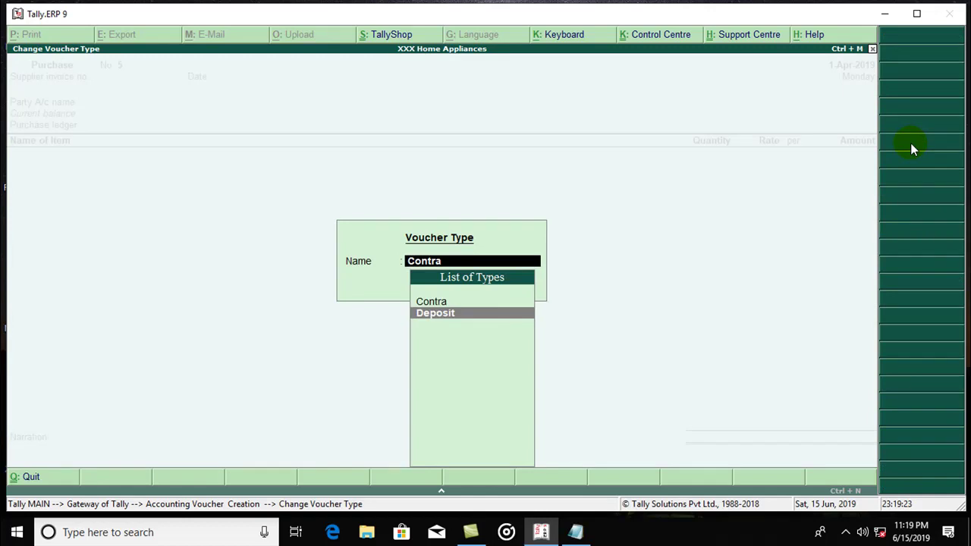
key(Return)
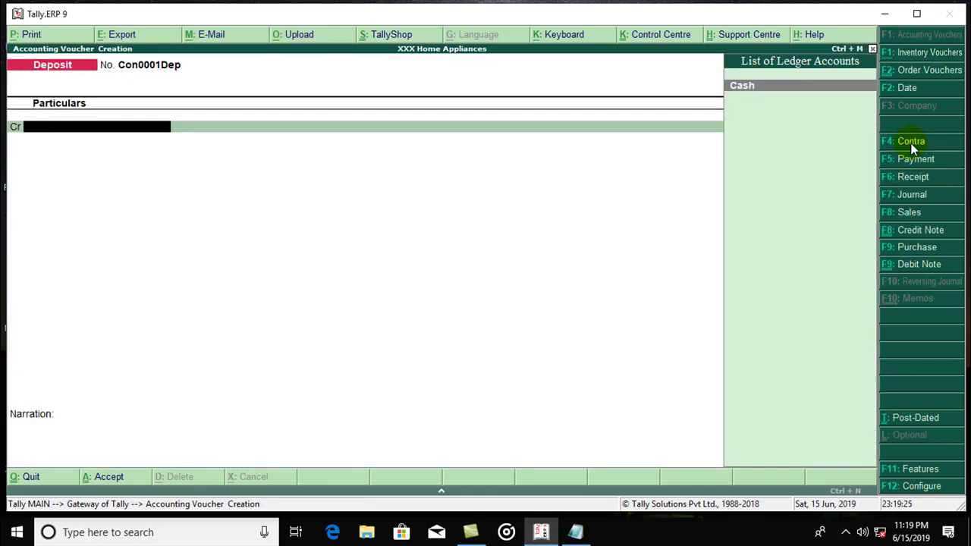
key(Return)
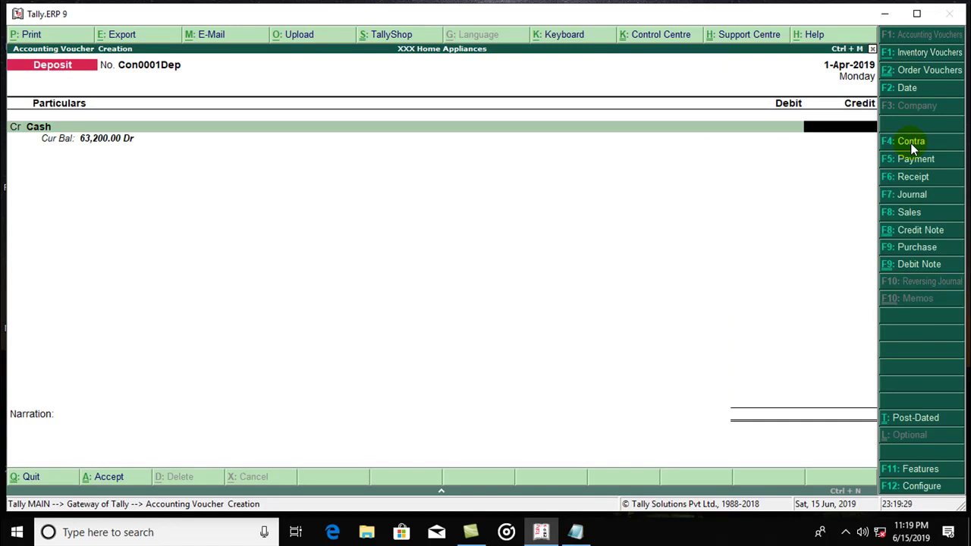
text(10,0)
text(0000)
key(Return)
key(Return)
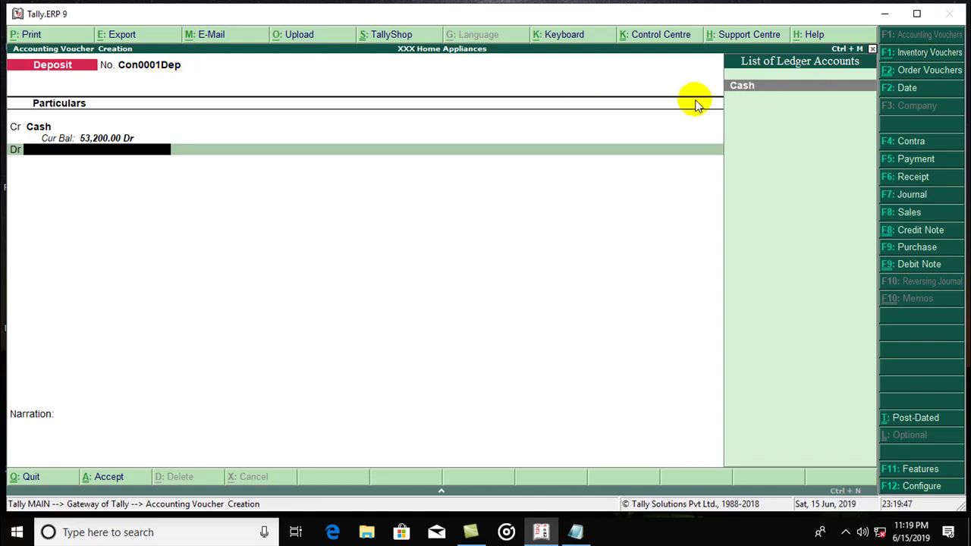
- Create the SBI ledger under Bank Accounts and debit it on the voucher
key(alt+c)
text(SBI)
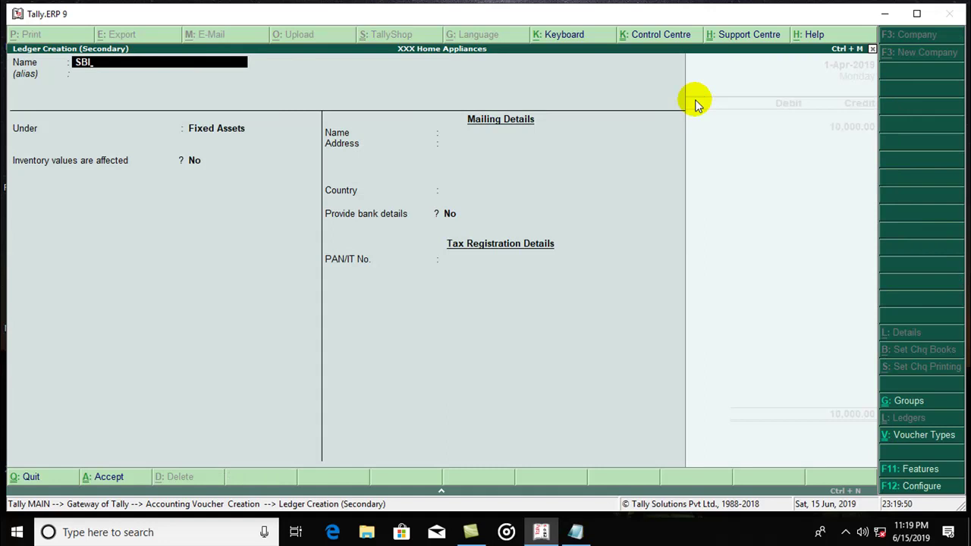
key(Return)
key(Return)
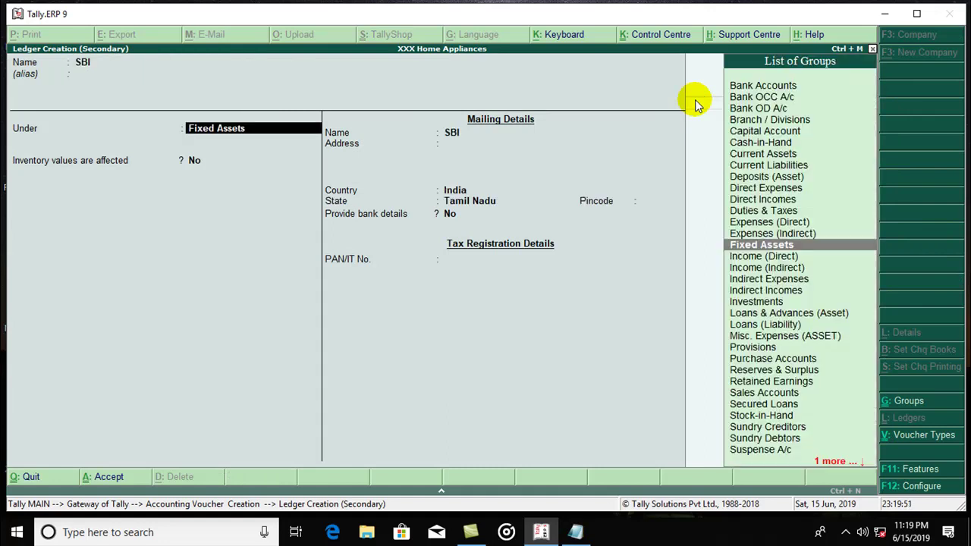
text(Bank)
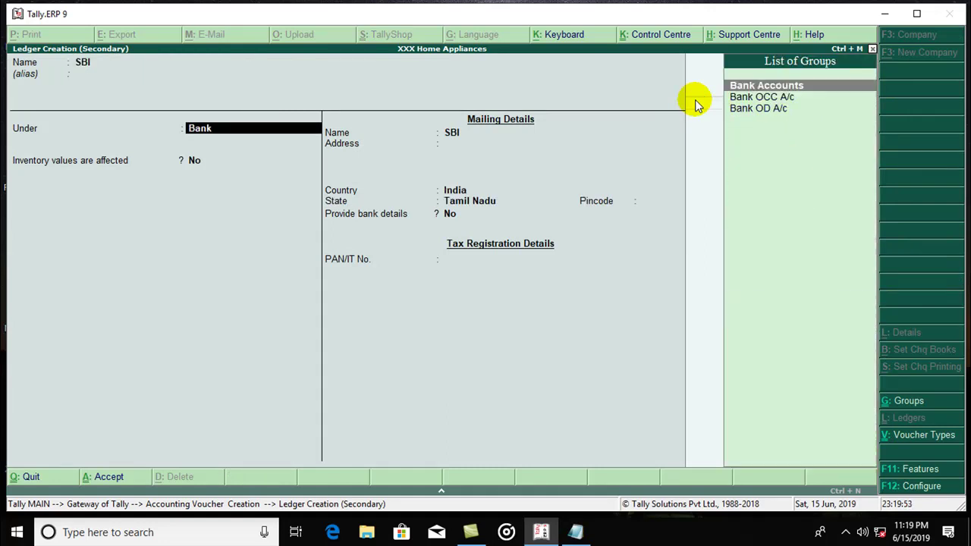
key(Return)
key(Return)
key(Return)
key(Return)
key(Return)
key(Return)
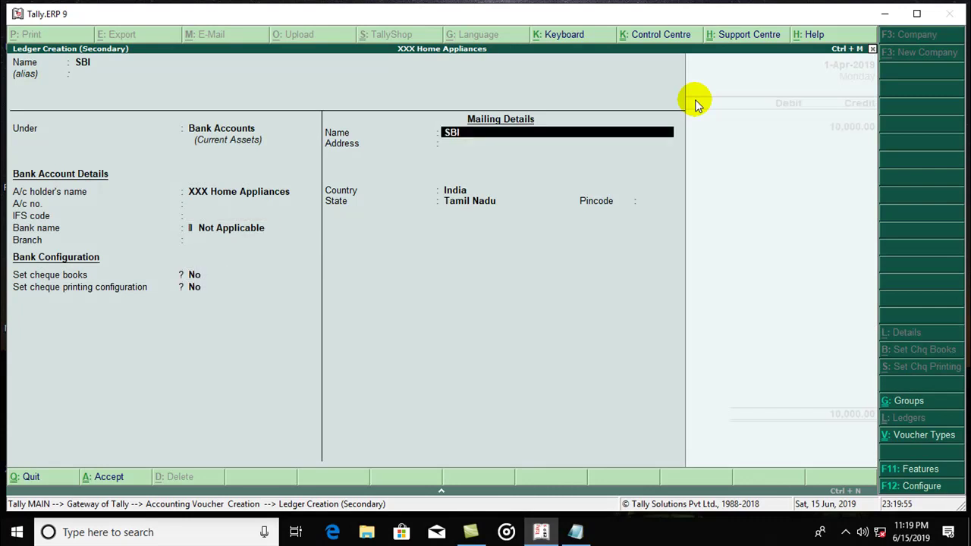
key(Return)
key(Return)
key(Return)
key(Return)
key(Return)
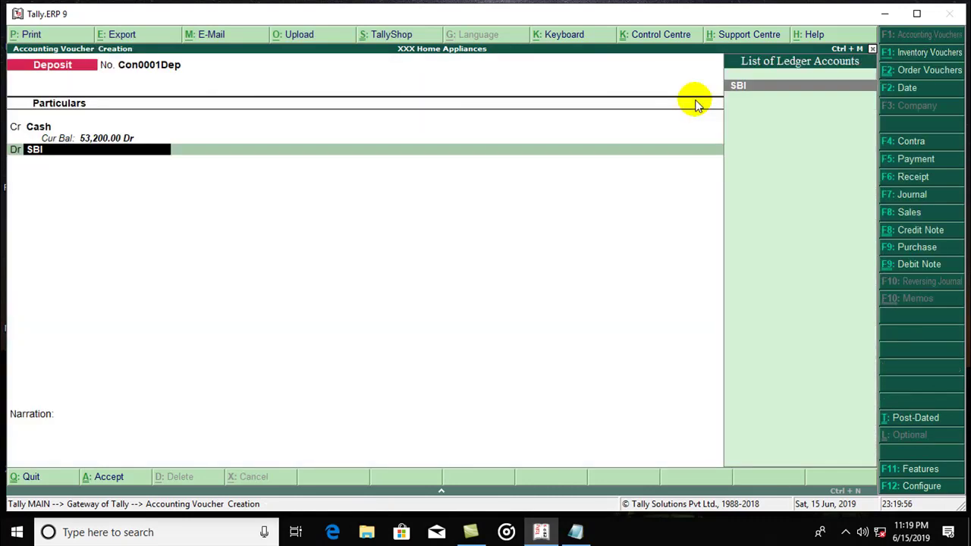
key(Return)
key(Return)
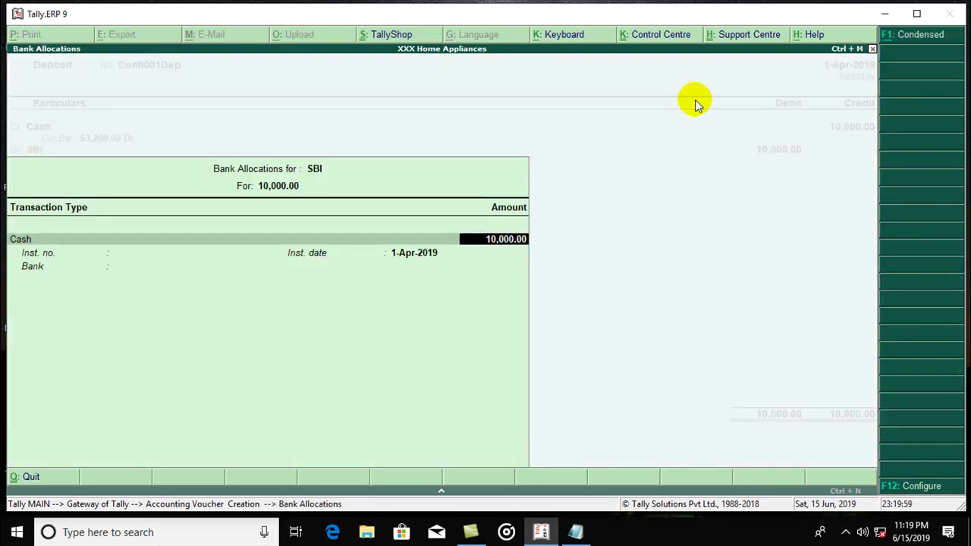
key(Return)
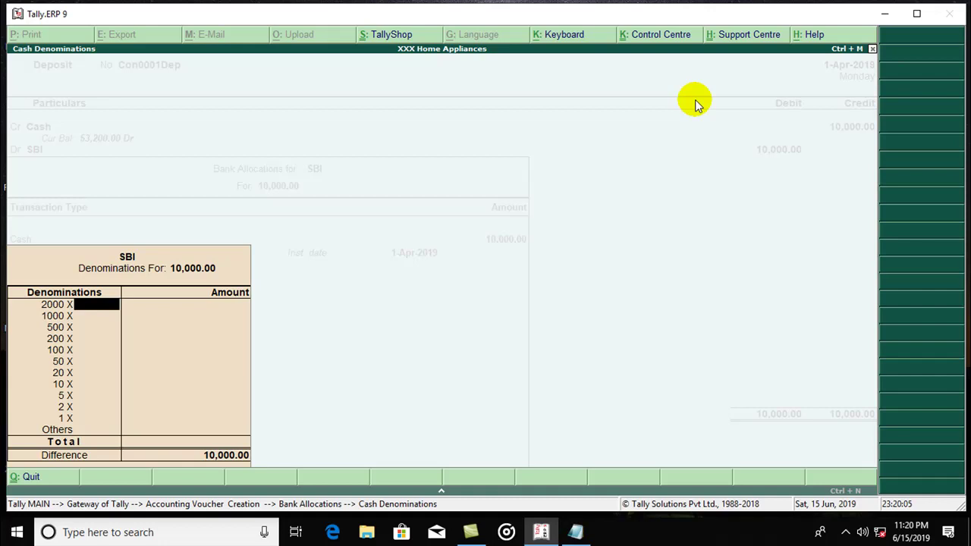
text(5)
- Record the 10,000 as five 2000 notes and complete SBI's bank allocation
key(Return)
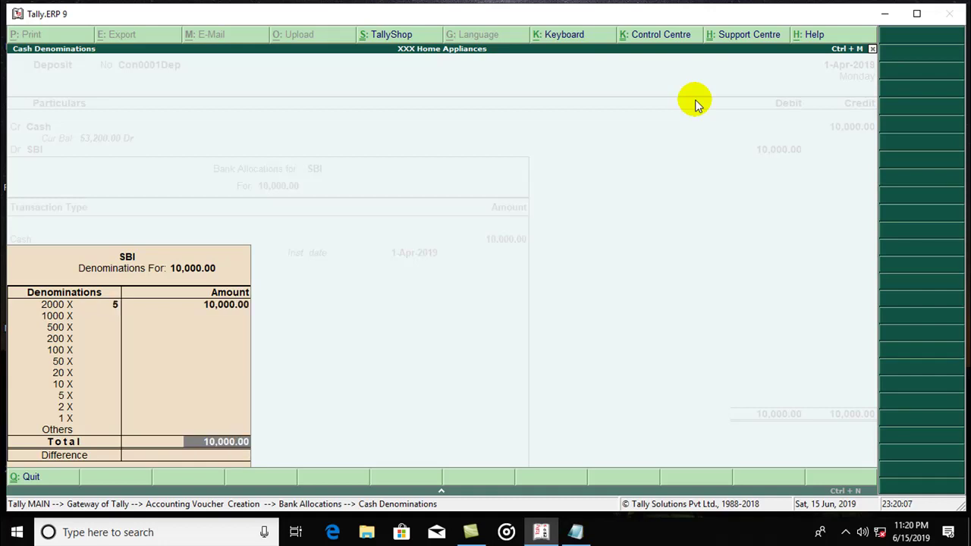
key(Return)
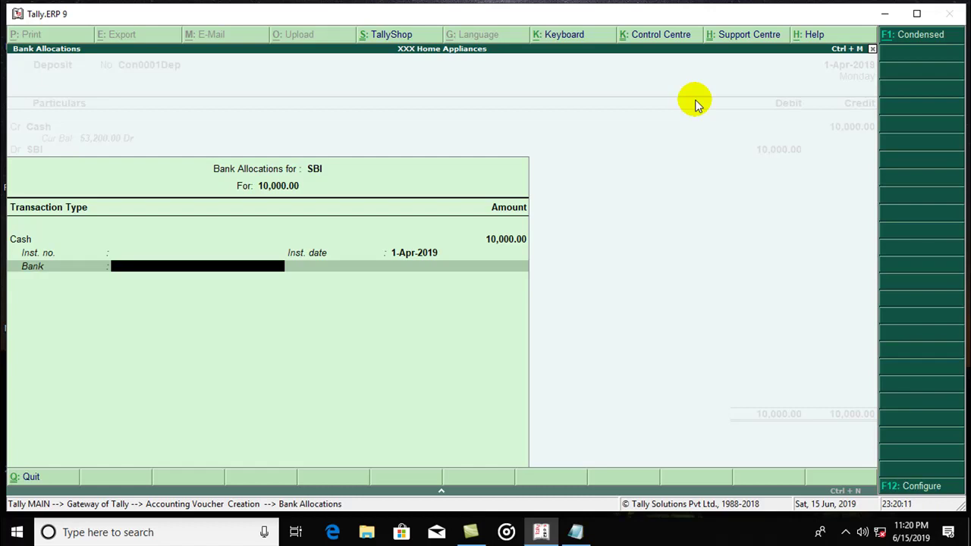
key(Return)
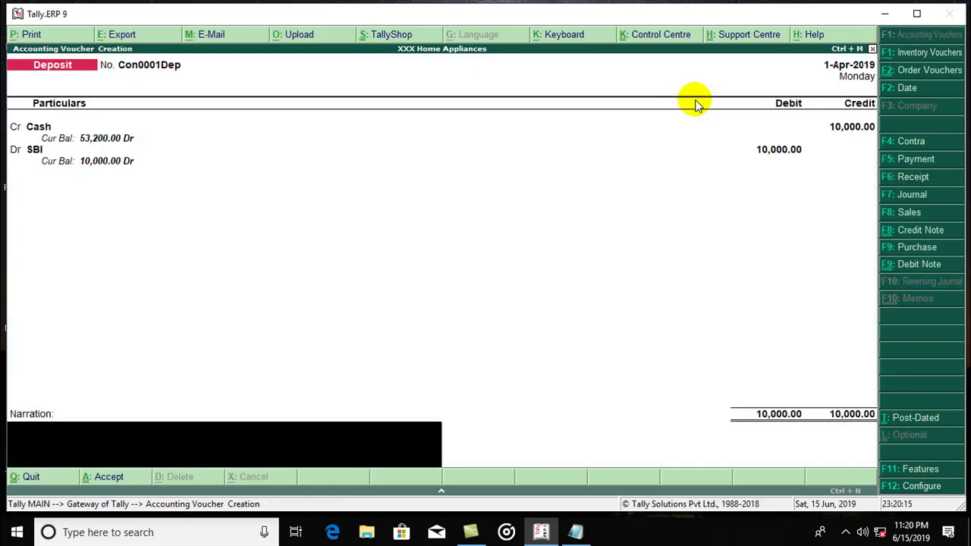
- Save Deposit voucher Con0001Dep for 10,000 from Cash and confirm it in the 1-Apr-2019 Day Book
key(Return)
key(Return)
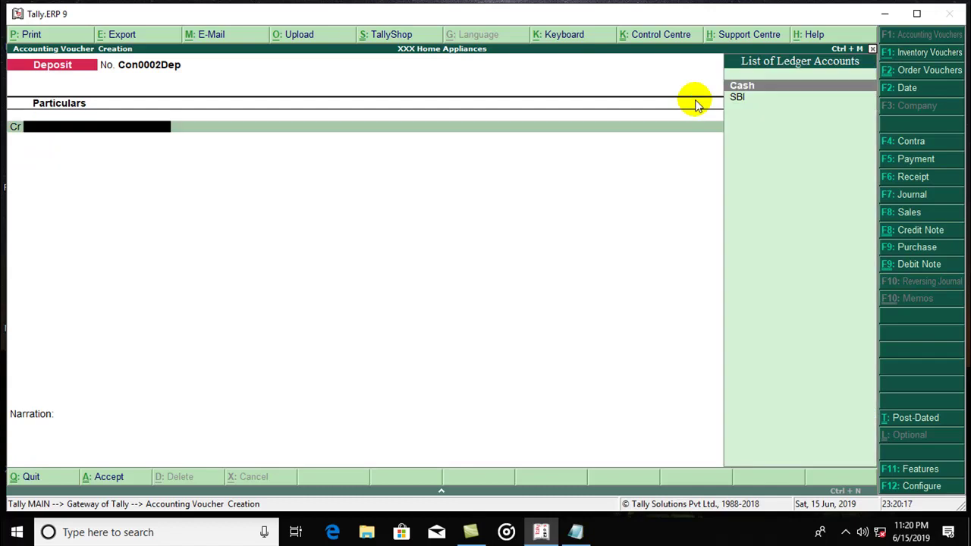
key(Escape)
key(Return)
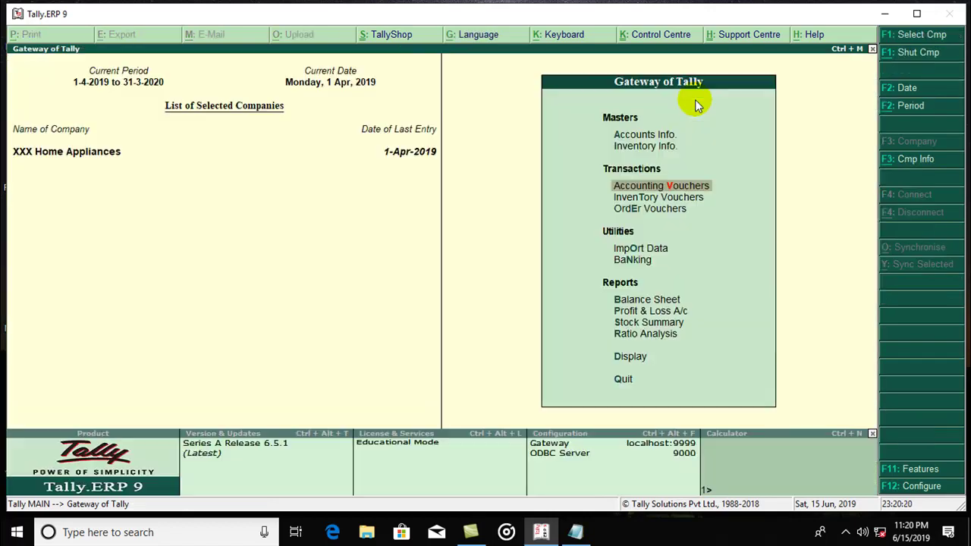
key(d)
key(y)
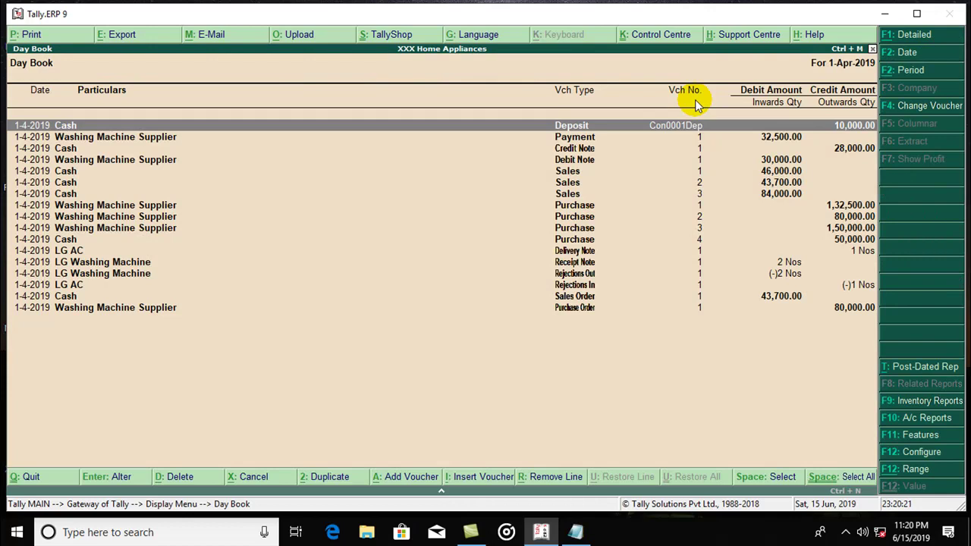